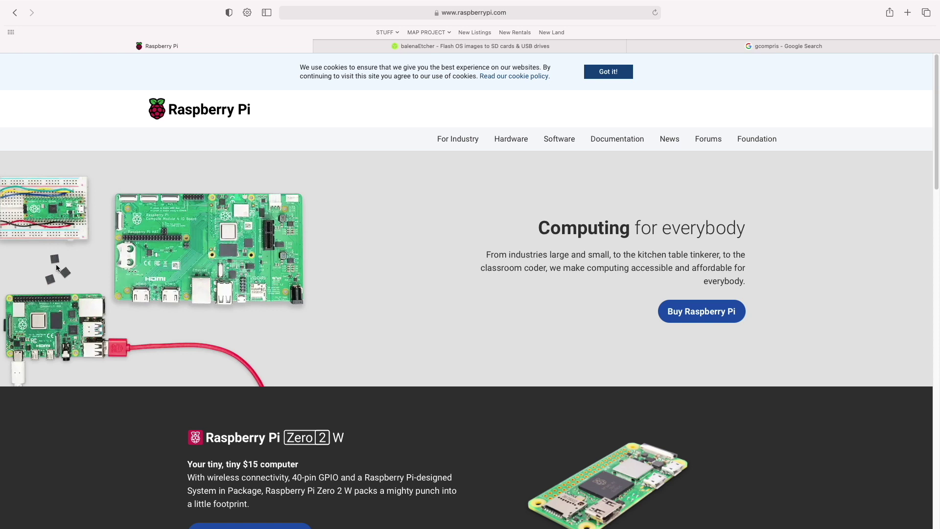
# - Open the Raspberry Pi Hardware products page and scroll through the product cards, ending back at the top
pyautogui.click(511, 139)
pyautogui.scroll(-4, 601, 321)
pyautogui.scroll(-4, 794, 367)
pyautogui.scroll(-2, 705, 378)
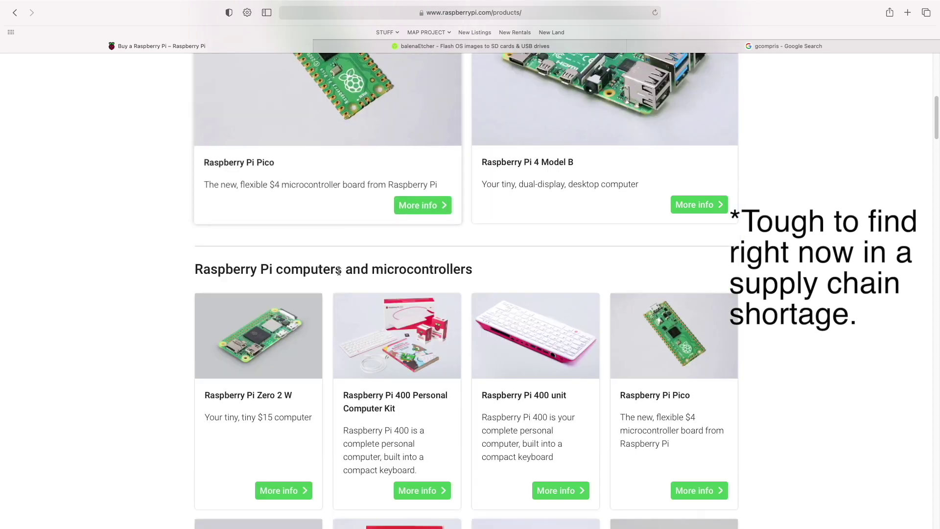
pyautogui.scroll(2, 672, 168)
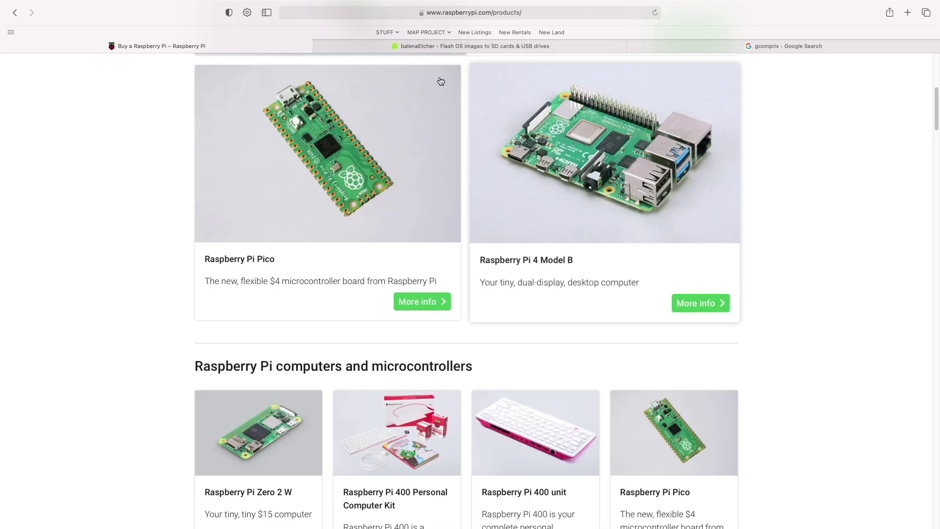
pyautogui.scroll(7, 764, 208)
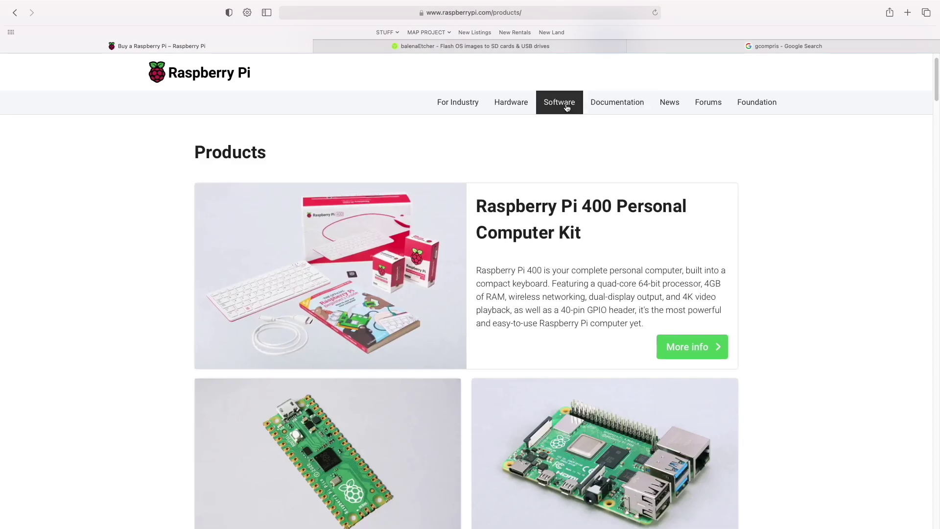
pyautogui.scroll(-4, 466, 195)
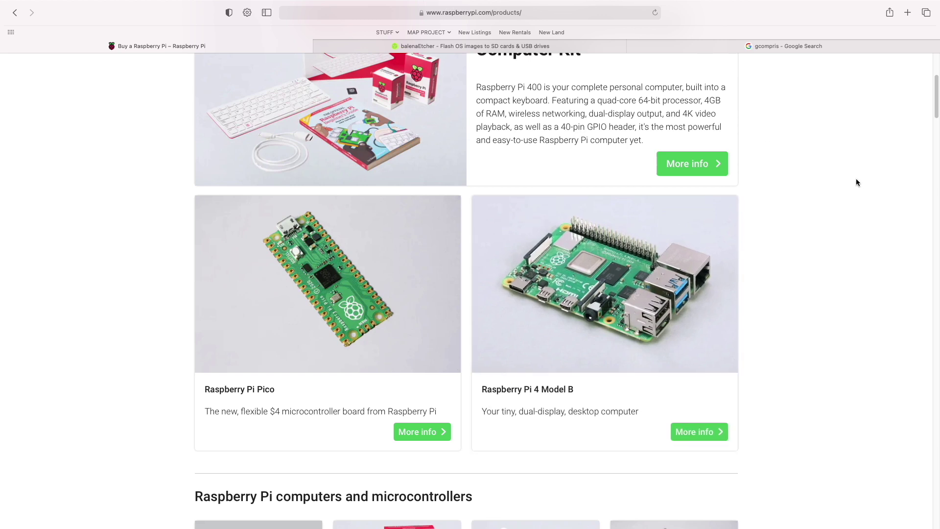
pyautogui.scroll(-5, 854, 182)
pyautogui.scroll(15, 855, 172)
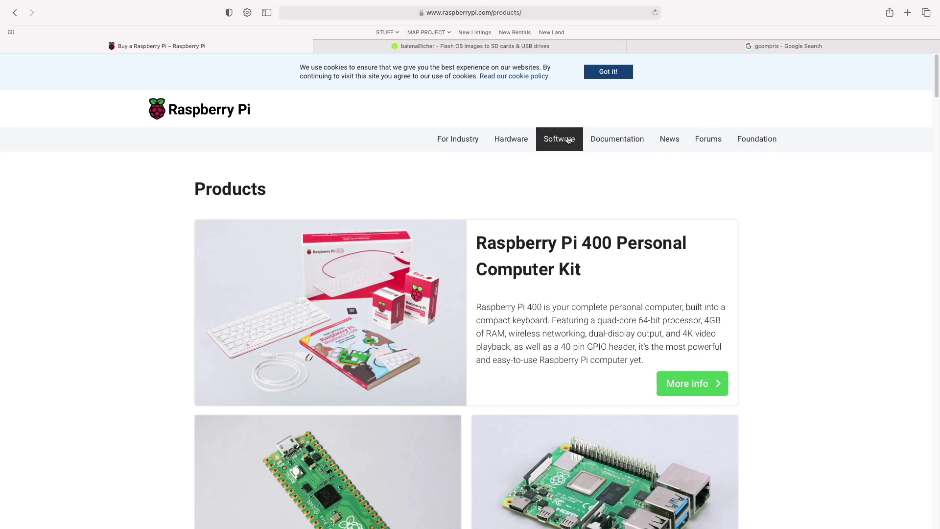
pyautogui.click(568, 140)
pyautogui.moveTo(305, 216); pyautogui.dragTo(464, 205)
pyautogui.click(417, 208)
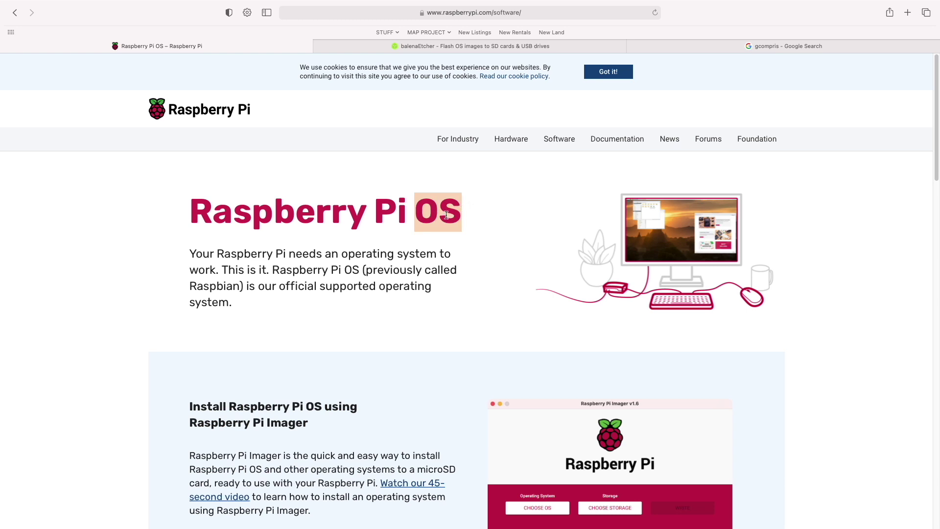
pyautogui.click(446, 211)
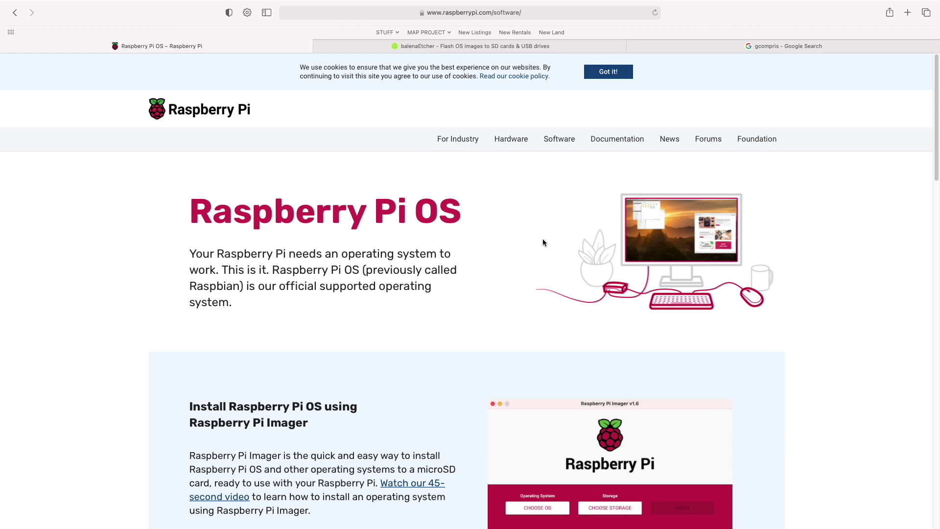
pyautogui.scroll(-5, 531, 251)
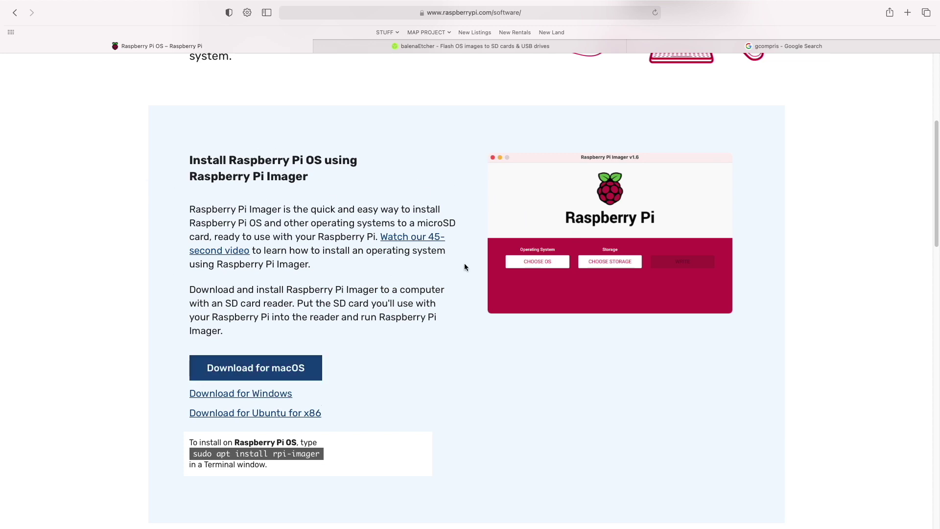
pyautogui.scroll(-15, 685, 188)
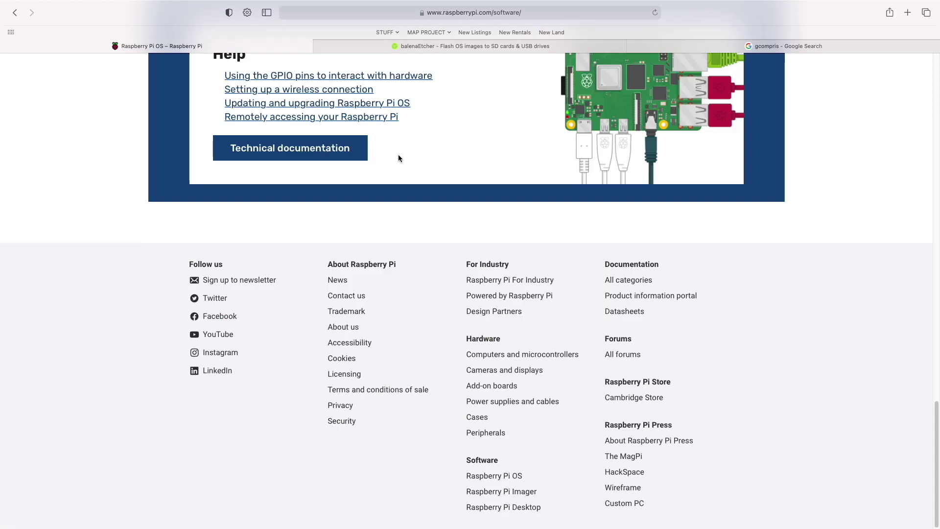
pyautogui.scroll(15, 398, 154)
pyautogui.scroll(5, 592, 210)
pyautogui.scroll(-8, 523, 183)
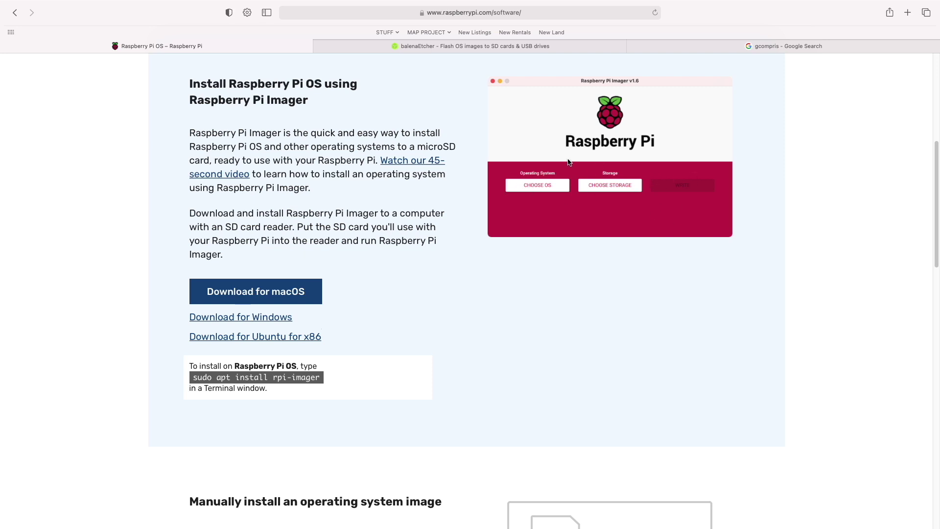
pyautogui.scroll(-1, 515, 191)
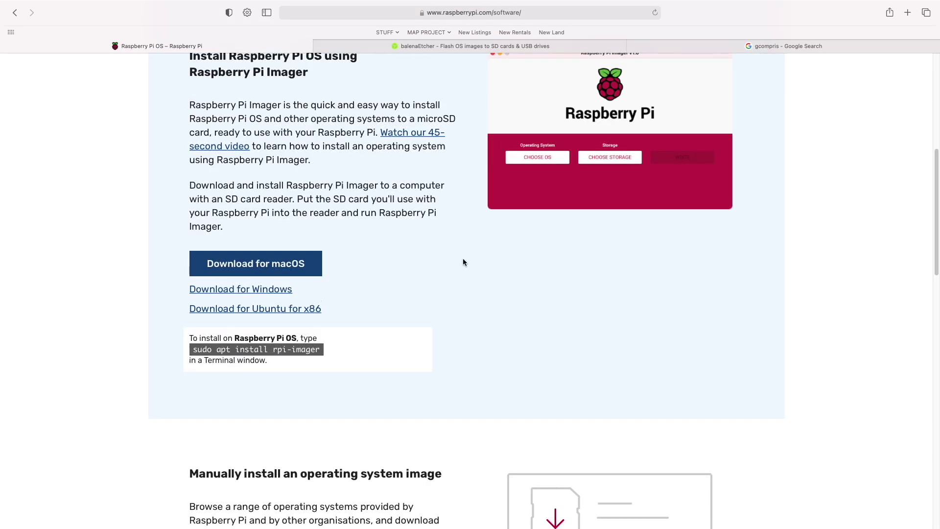
pyautogui.scroll(10, 510, 146)
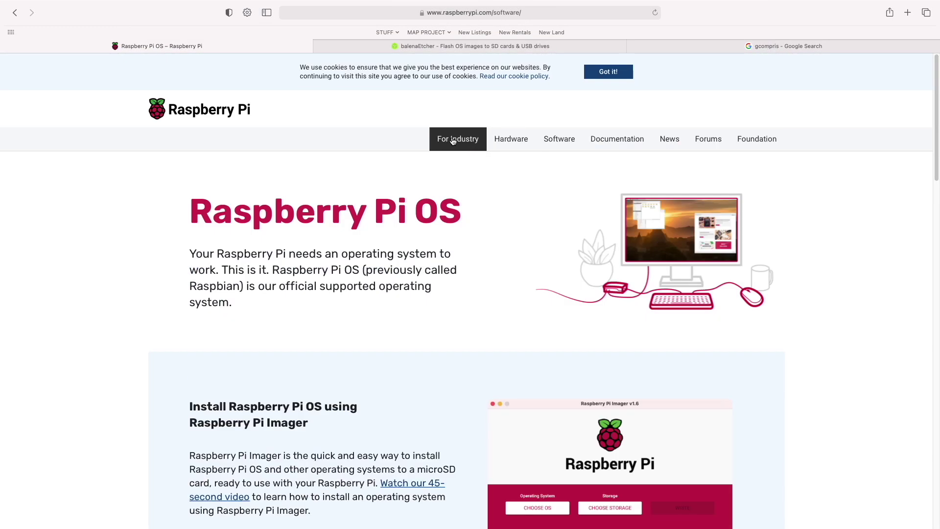
pyautogui.click(512, 140)
# - Scroll down the GCompris Download page to the Windows and Android installers
pyautogui.scroll(-5, 656, 289)
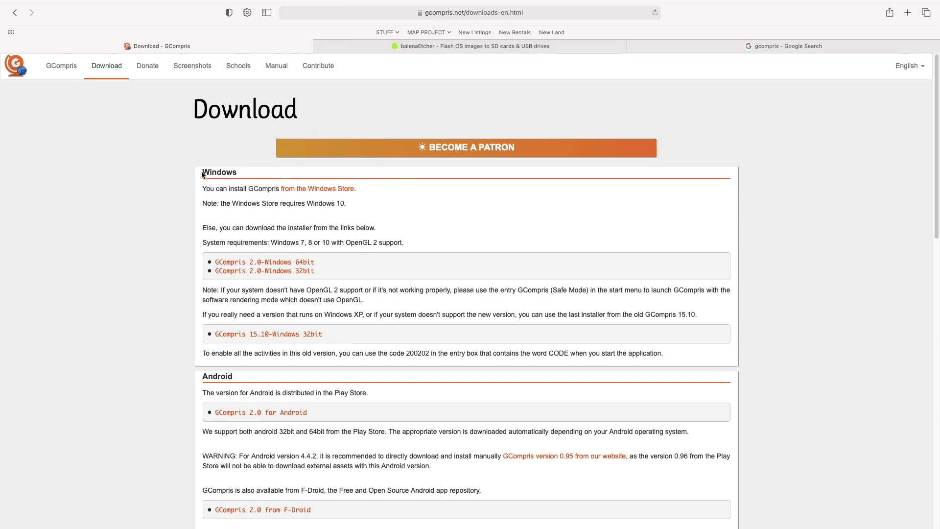
# - Highlight the Windows section heading on the GCompris download page, then scroll further down
pyautogui.moveTo(202, 171); pyautogui.dragTo(240, 172)
pyautogui.click(219, 175)
pyautogui.scroll(-3, 210, 349)
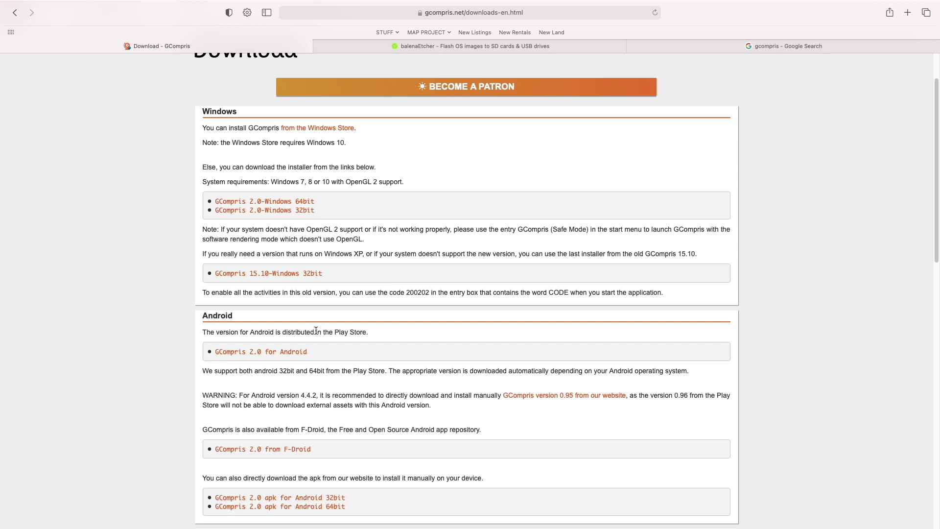
pyautogui.scroll(-8, 224, 349)
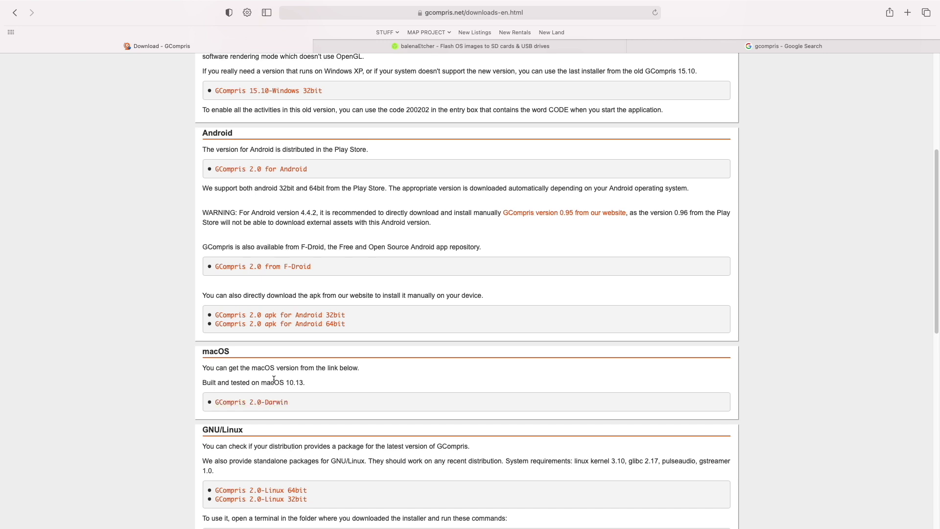
# - Select text in the macOS line and the GNU/Linux heading, then scroll back up
pyautogui.click(303, 383)
pyautogui.scroll(-5, 276, 411)
pyautogui.click(250, 428)
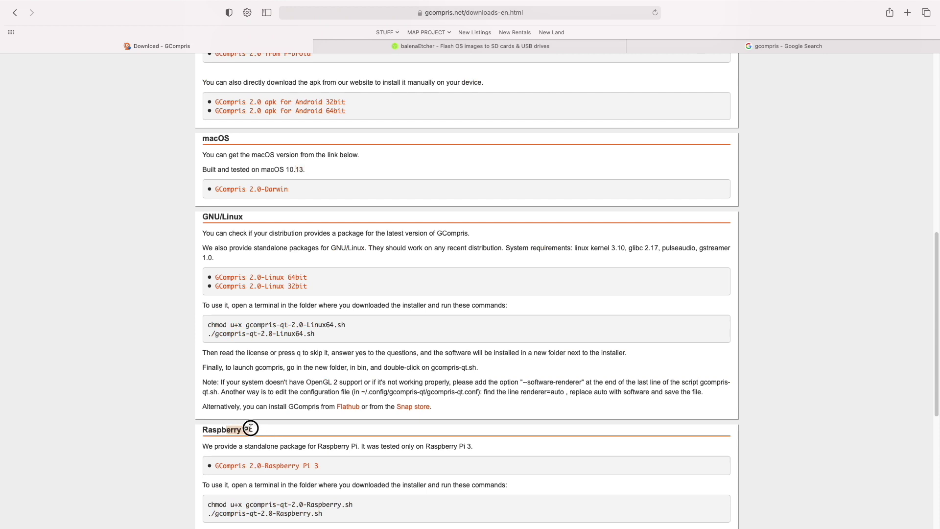
pyautogui.moveTo(221, 217); pyautogui.dragTo(250, 217)
pyautogui.click(201, 219)
pyautogui.scroll(15, 277, 289)
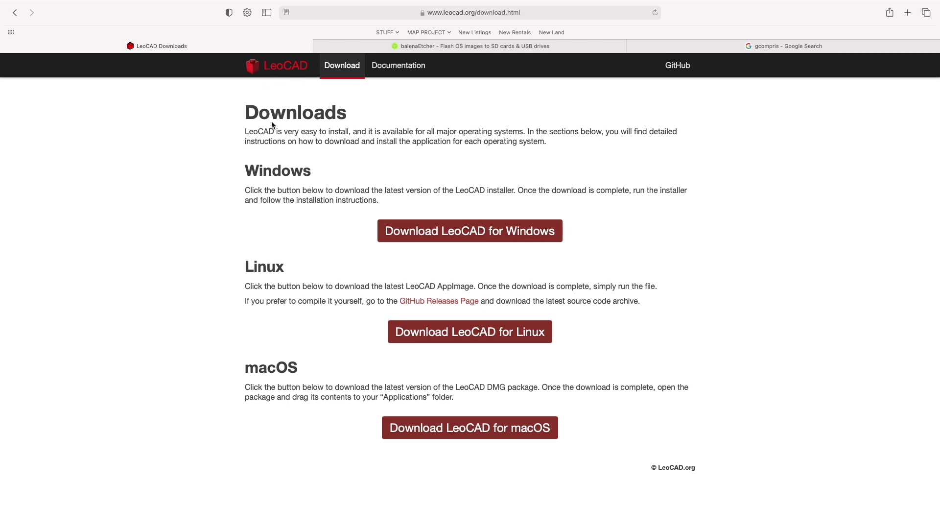
# - Highlight the Windows and macOS headings on the LeoCAD Downloads page
pyautogui.moveTo(256, 177); pyautogui.dragTo(291, 174)
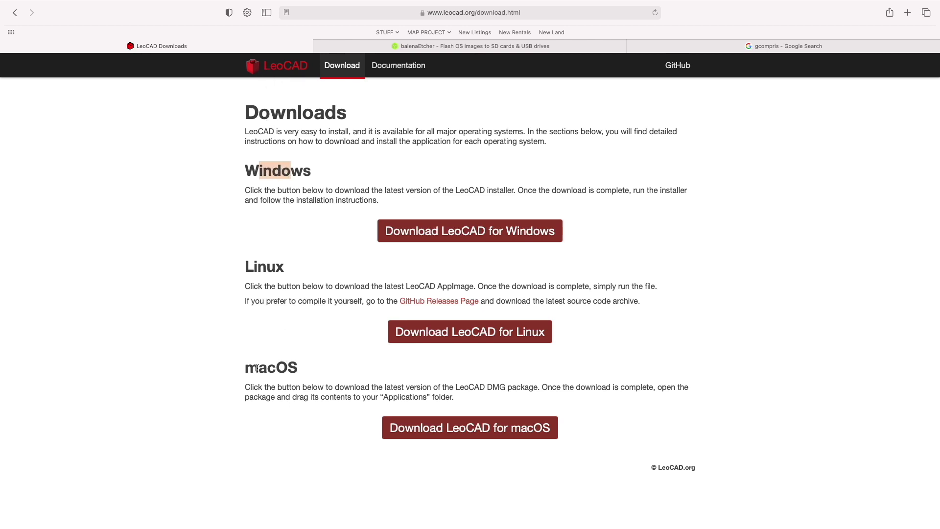
pyautogui.moveTo(257, 367); pyautogui.dragTo(297, 368)
pyautogui.click(599, 504)
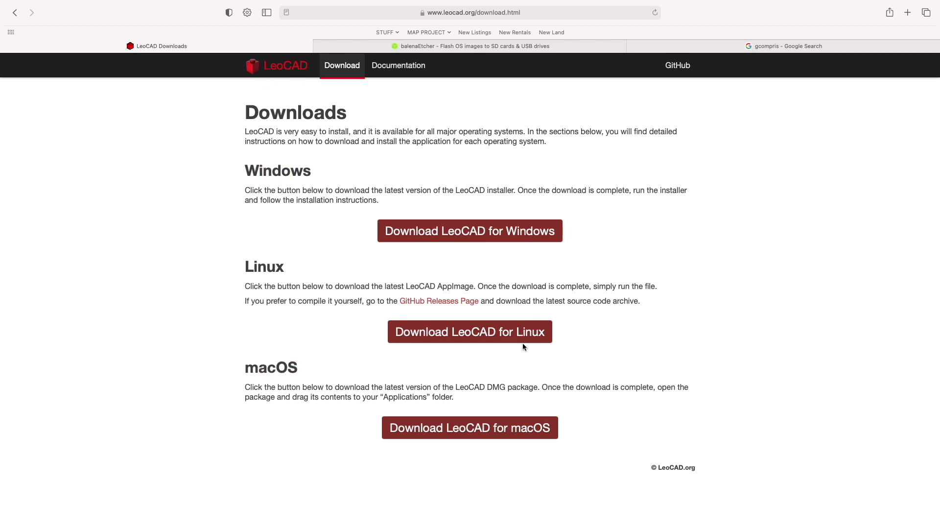
# - Highlight the word AppImage and the Linux instruction that the file simply runs
pyautogui.doubleClick(453, 285)
pyautogui.moveTo(438, 283); pyautogui.dragTo(475, 288)
pyautogui.moveTo(479, 285); pyautogui.dragTo(533, 286)
pyautogui.click(562, 289)
pyautogui.moveTo(547, 286); pyautogui.dragTo(657, 287)
pyautogui.click(568, 300)
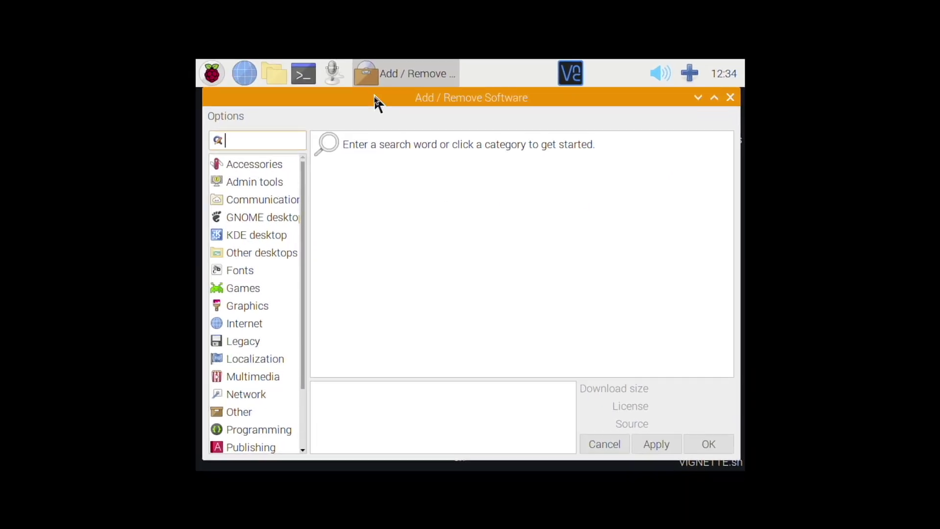
# - Move the Add / Remove Software window left and search it for gcompris
pyautogui.moveTo(494, 100); pyautogui.dragTo(485, 81)
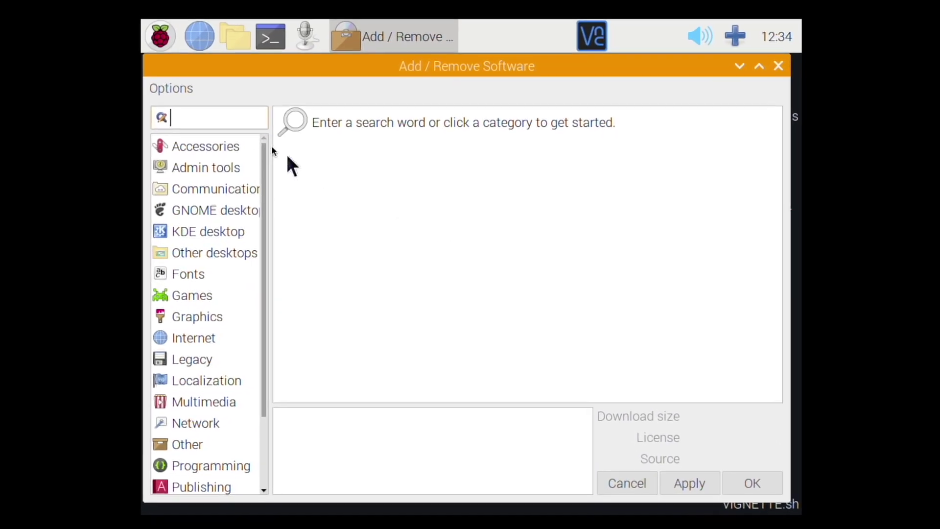
pyautogui.click(173, 38)
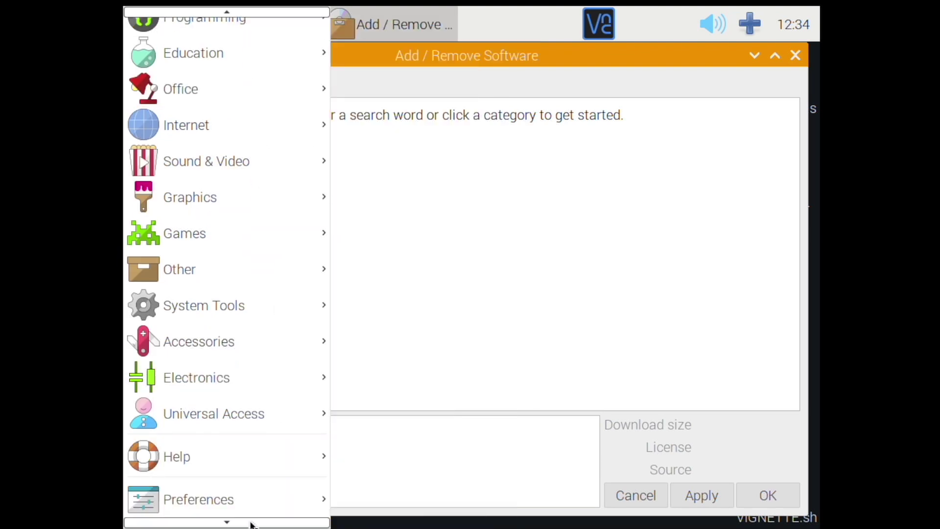
pyautogui.moveTo(237, 467)
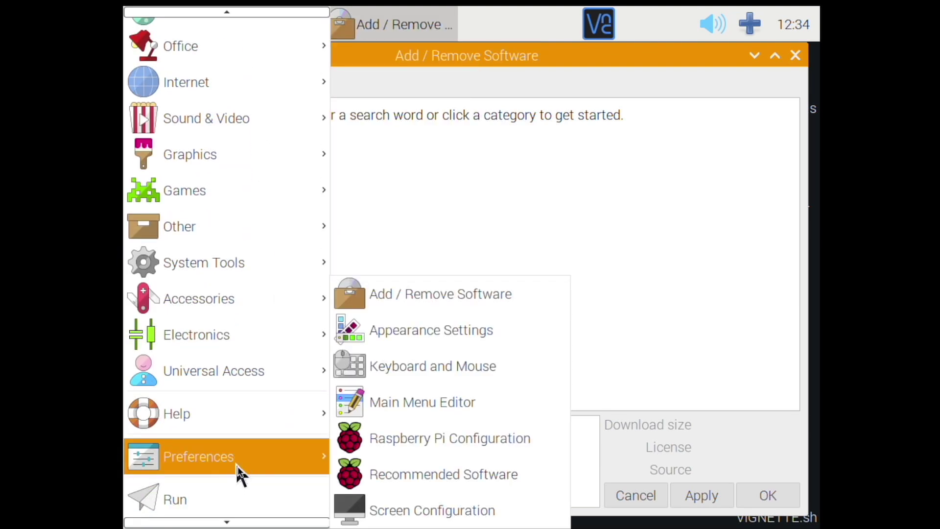
pyautogui.click(436, 292)
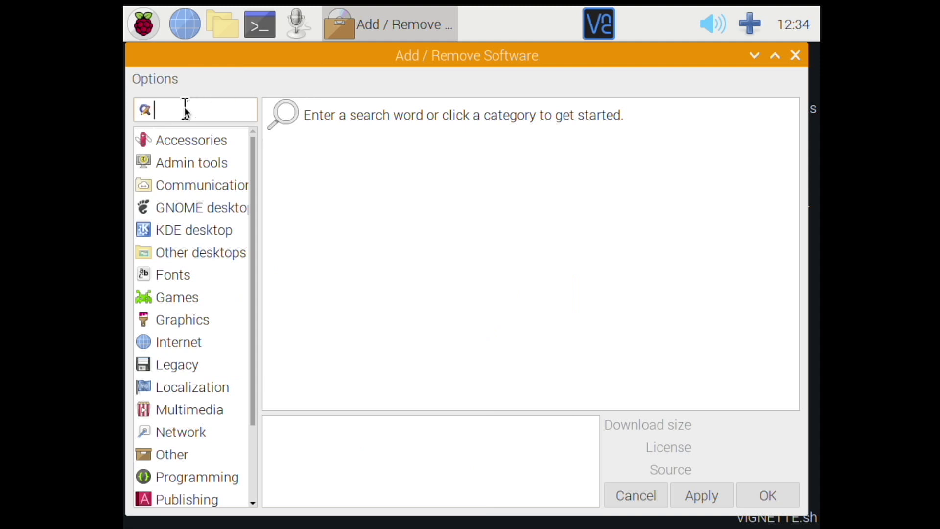
pyautogui.write('gcompris')
pyautogui.press('Return')
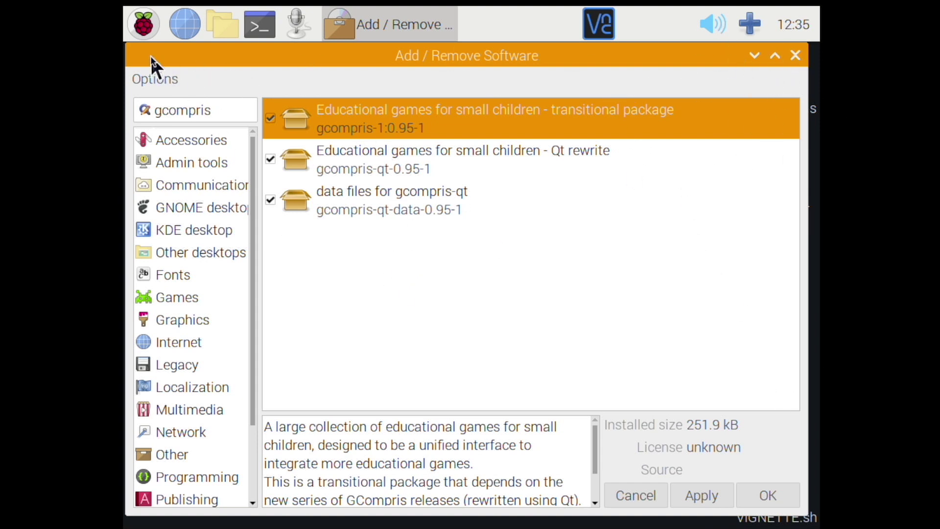
# - Launch GCompris Educational Game from the Raspberry menu's Games submenu
pyautogui.click(138, 21)
pyautogui.moveTo(189, 251)
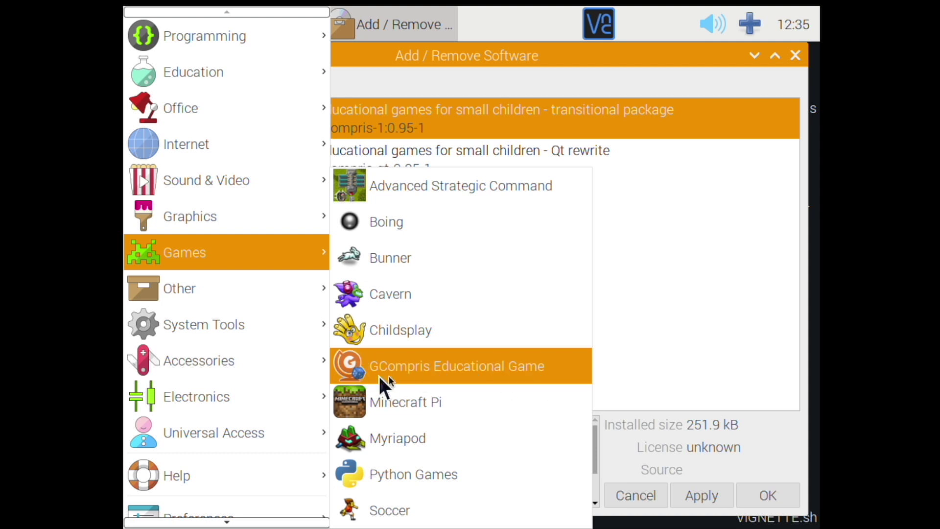
pyautogui.click(679, 296)
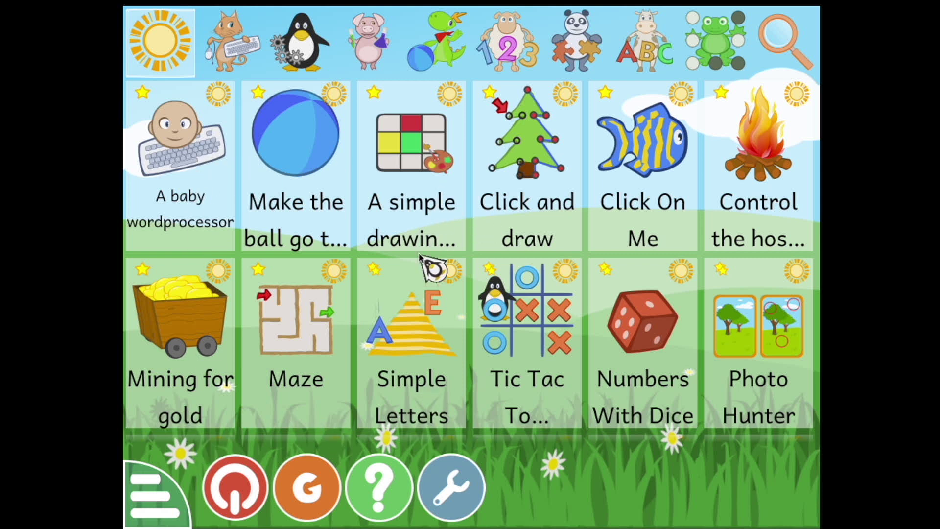
# - Win Tic Tac Toe with a diagonal of X's, then return to the main activity menu
pyautogui.click(160, 41)
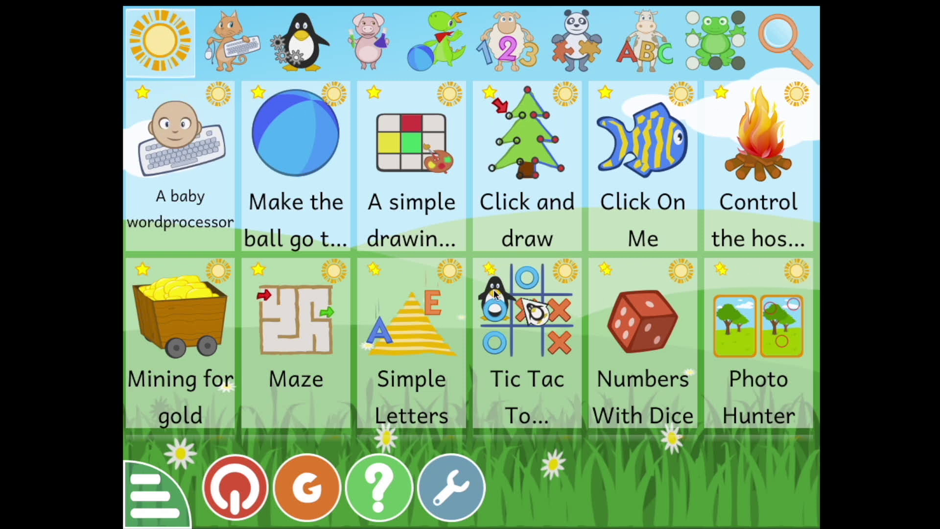
pyautogui.click(576, 400)
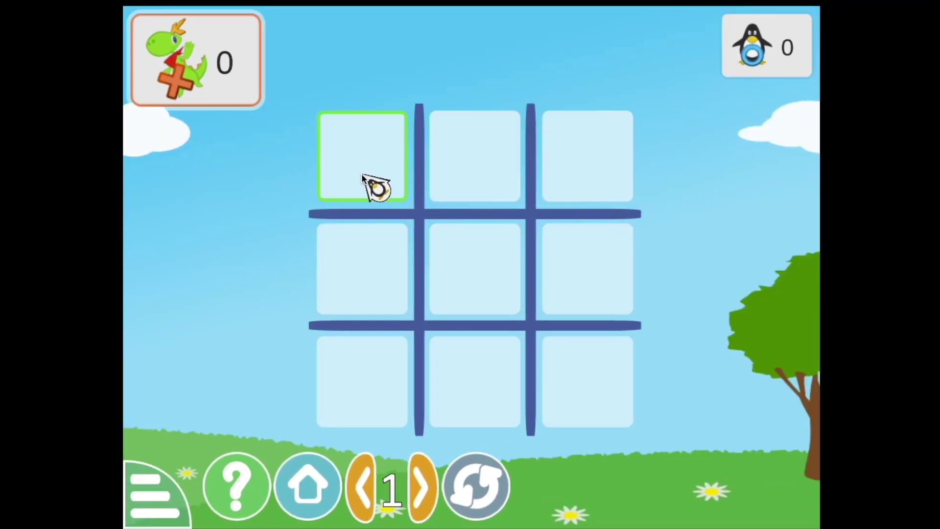
pyautogui.click(592, 151)
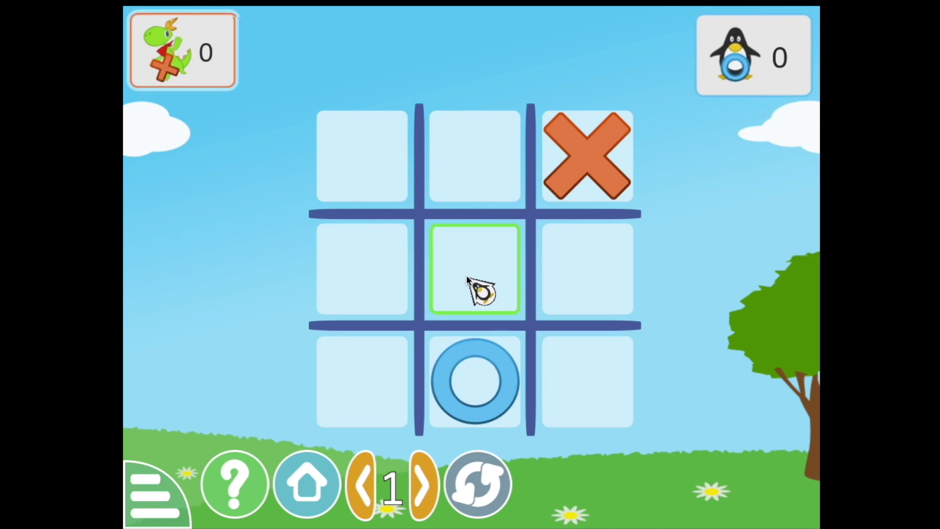
pyautogui.click(467, 272)
pyautogui.click(361, 380)
pyautogui.click(311, 486)
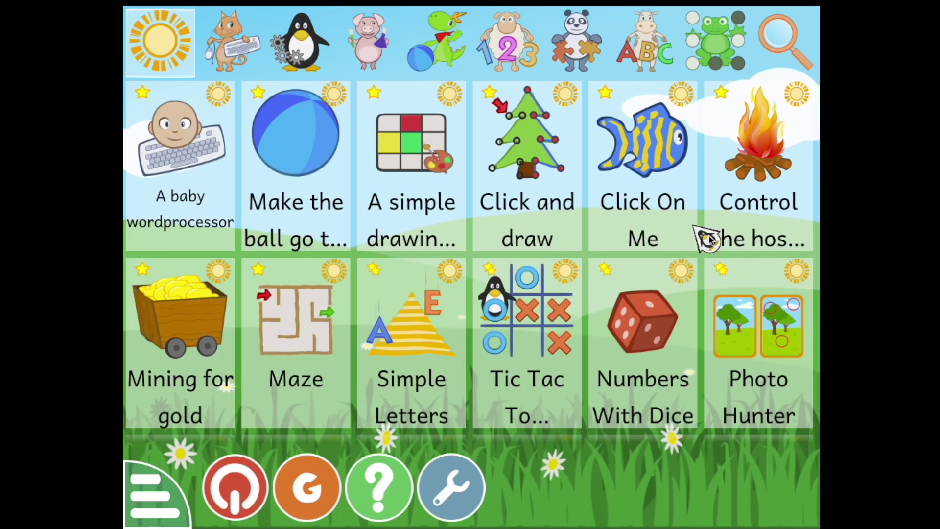
# - Browse the board games, reading and letters, puzzle and computer-discovery activity categories
pyautogui.scroll(-5, 588, 235)
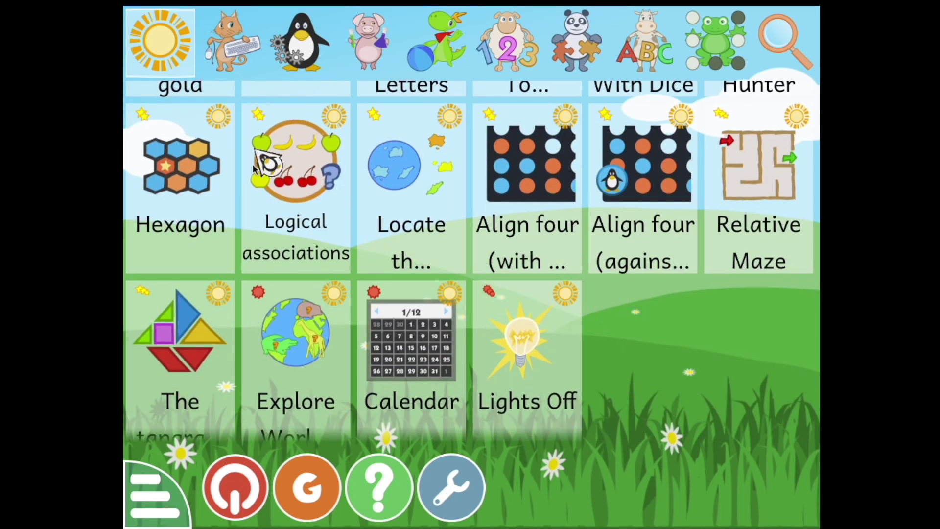
pyautogui.click(720, 36)
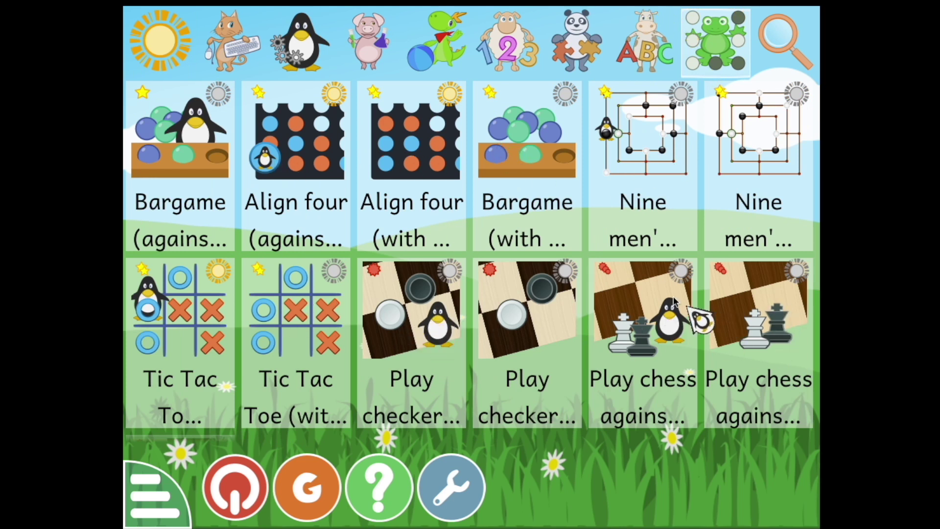
pyautogui.scroll(-3, 667, 298)
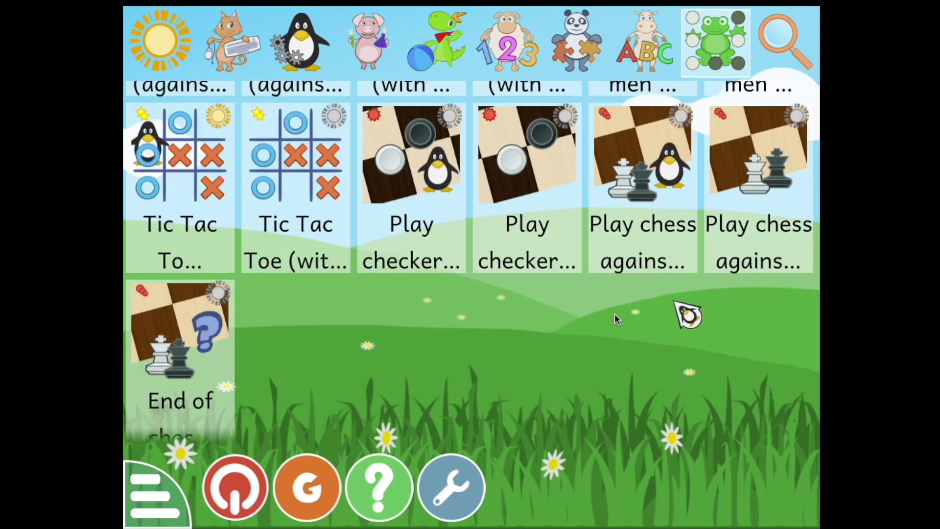
pyautogui.scroll(3, 466, 330)
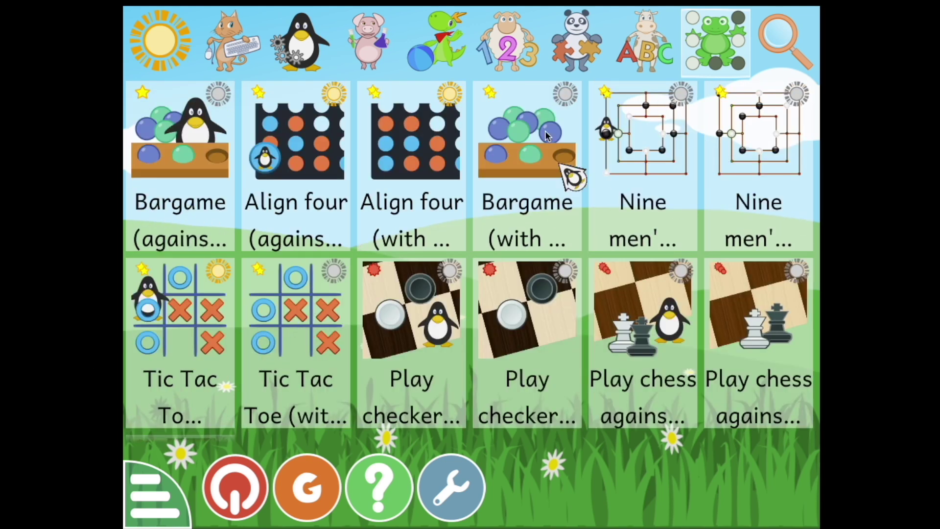
pyautogui.click(631, 45)
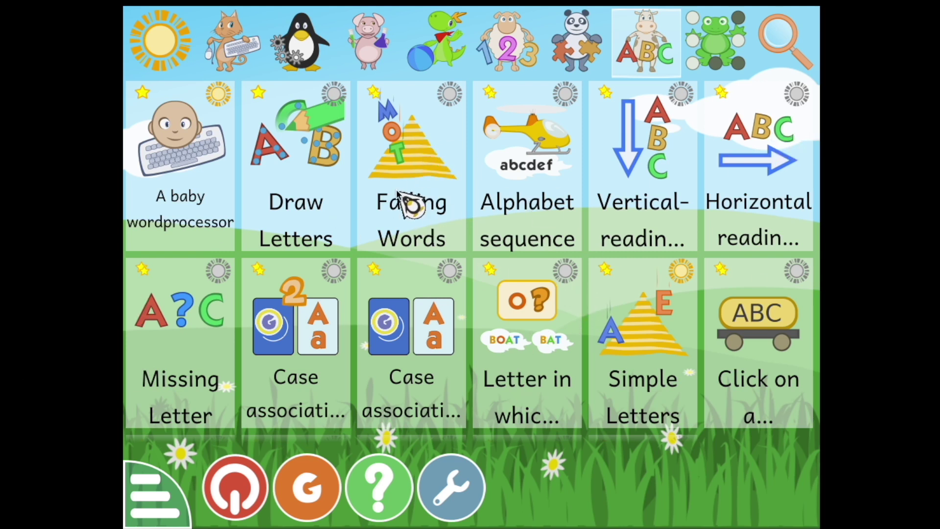
pyautogui.click(577, 43)
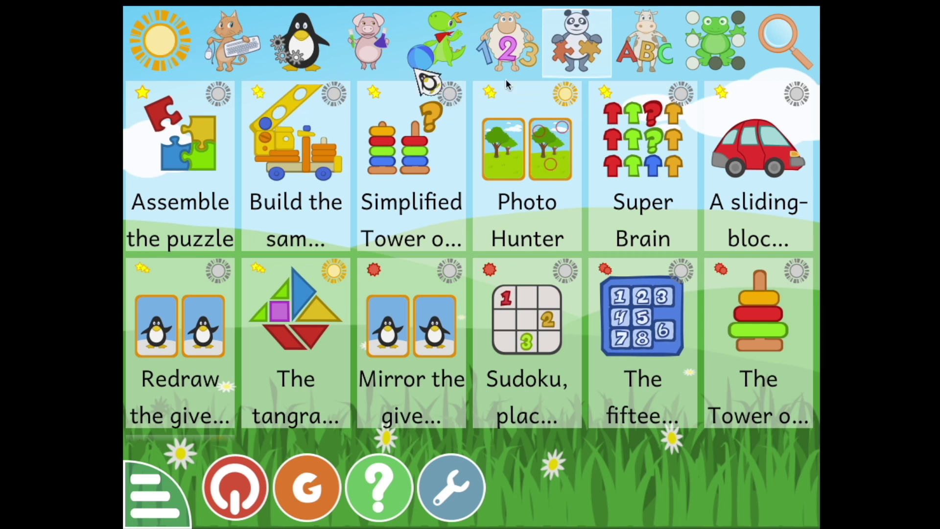
pyautogui.click(450, 93)
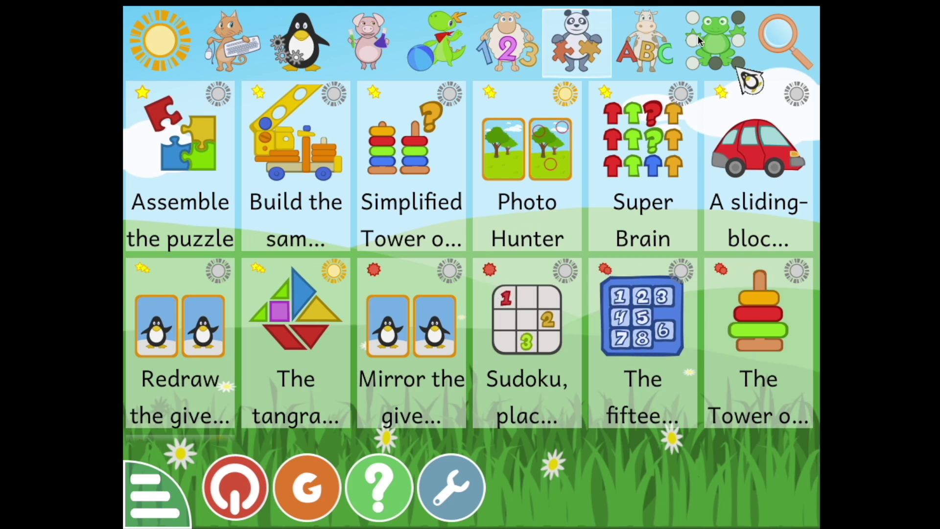
pyautogui.scroll(-3, 731, 96)
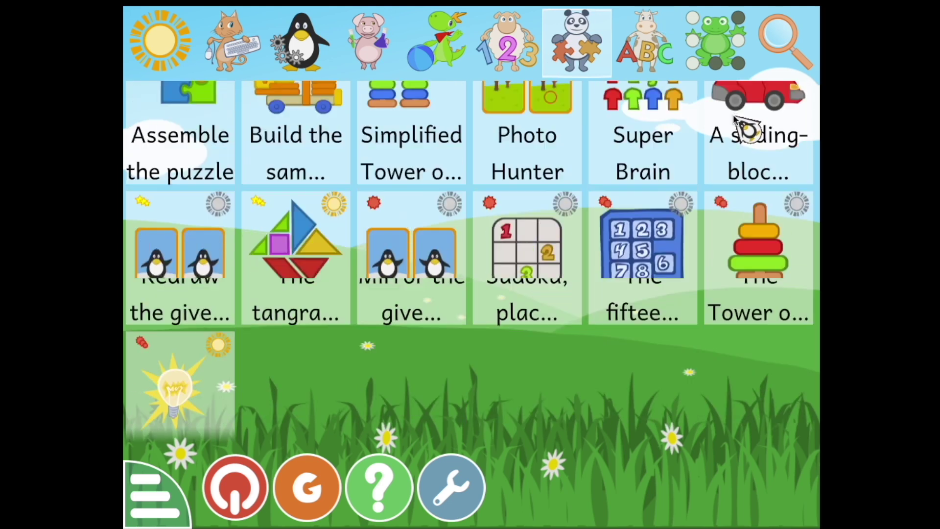
pyautogui.scroll(2, 734, 120)
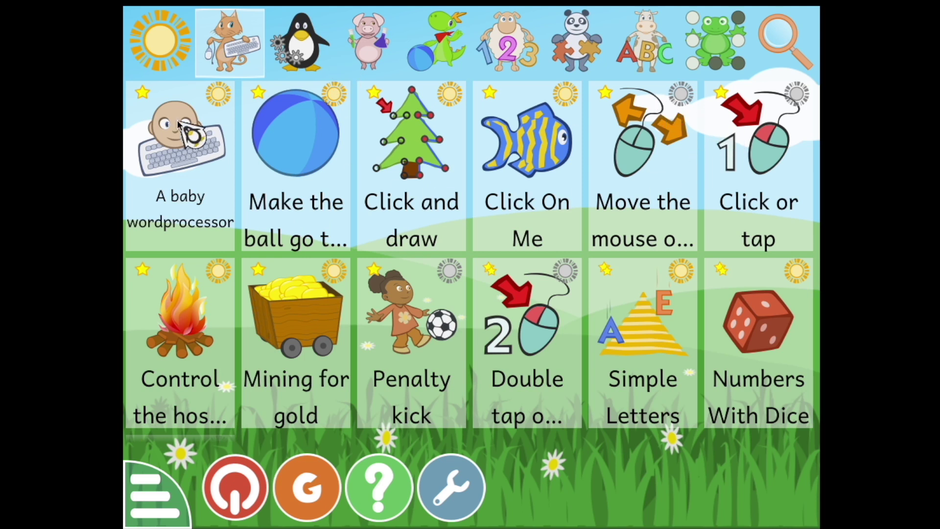
# - In Move the mouse over, erase the tiles to uncover the bird and sheep photos
pyautogui.click(634, 113)
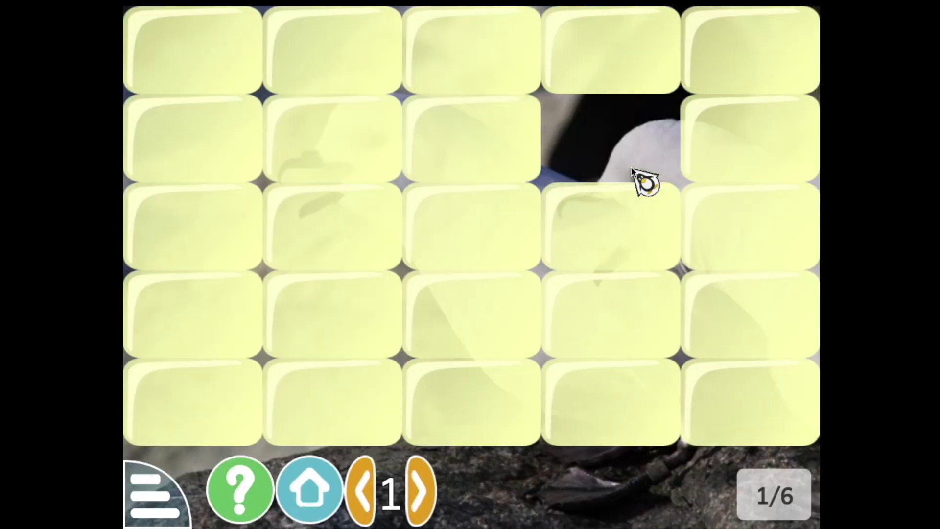
pyautogui.moveTo(495, 134)
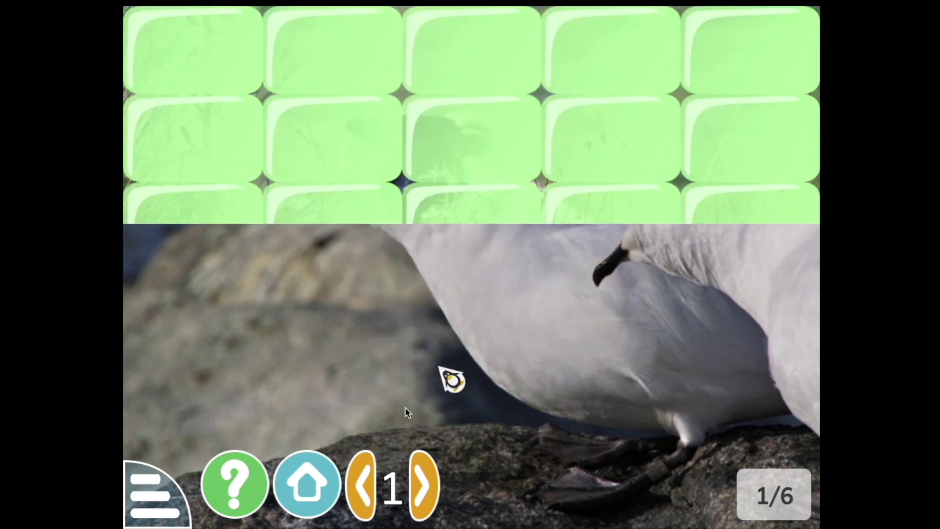
pyautogui.moveTo(398, 419)
pyautogui.moveTo(479, 293)
pyautogui.moveTo(595, 382)
pyautogui.moveTo(595, 220)
pyautogui.moveTo(588, 157)
pyautogui.moveTo(374, 172)
pyautogui.moveTo(377, 340)
pyautogui.moveTo(205, 380)
pyautogui.moveTo(194, 225)
pyautogui.moveTo(346, 240)
pyautogui.moveTo(196, 137)
pyautogui.moveTo(222, 88)
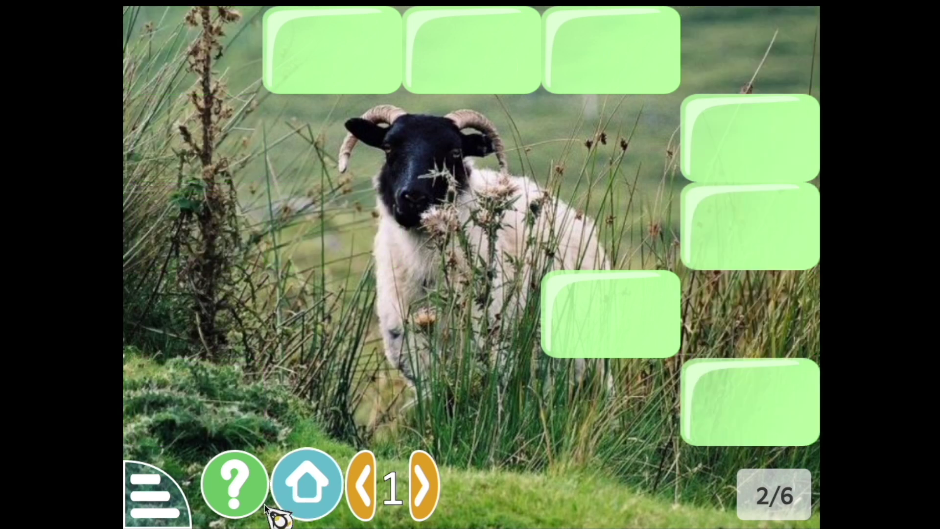
# - Return home and show the science activities category
pyautogui.click(284, 500)
pyautogui.scroll(-5, 640, 294)
pyautogui.click(354, 56)
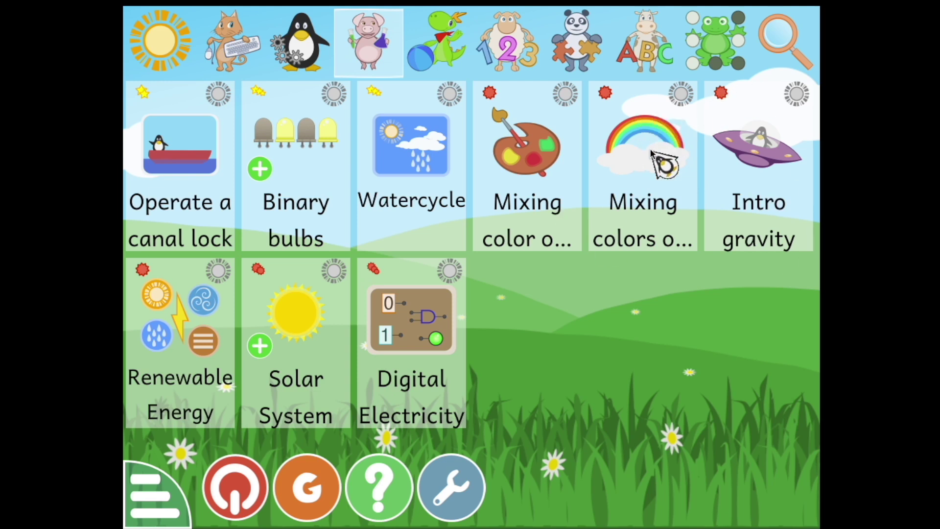
# - Open Hexagon from the fun activities and uncover two hexagons searching for the strawberry
pyautogui.click(455, 59)
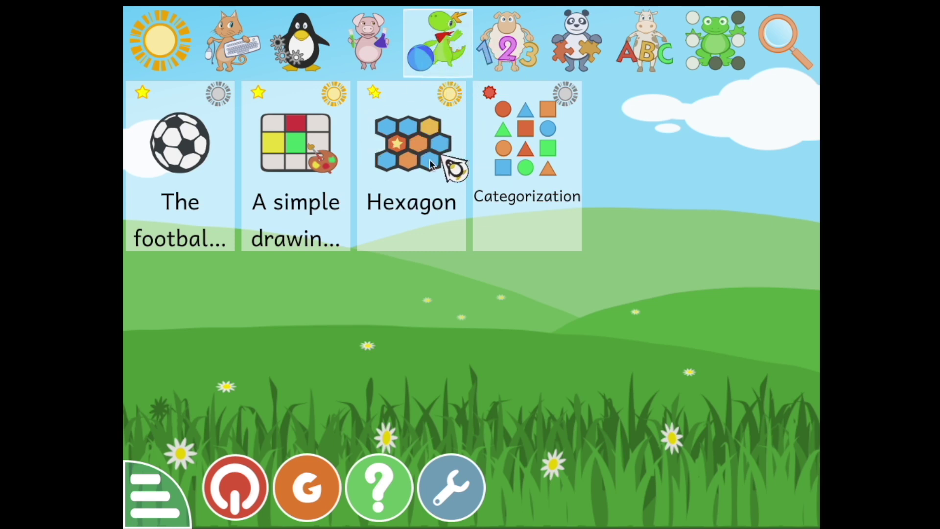
pyautogui.click(410, 153)
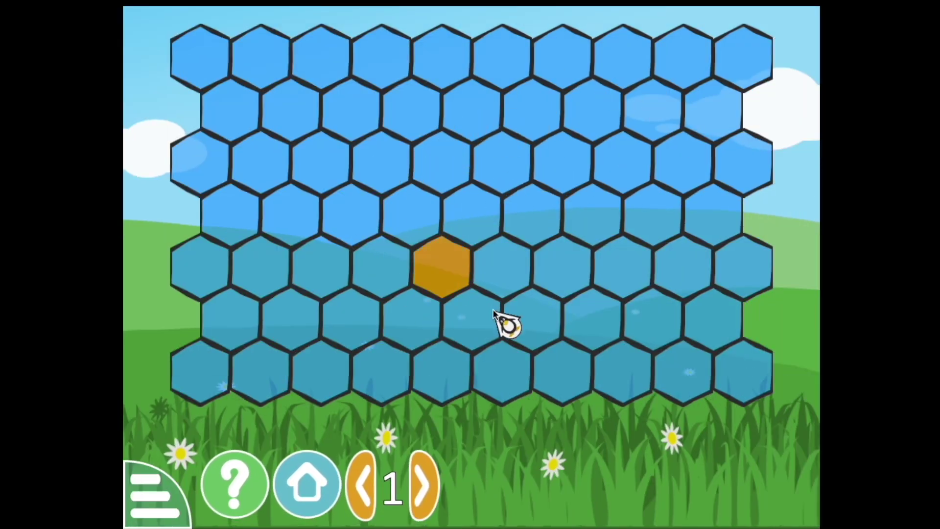
pyautogui.click(391, 278)
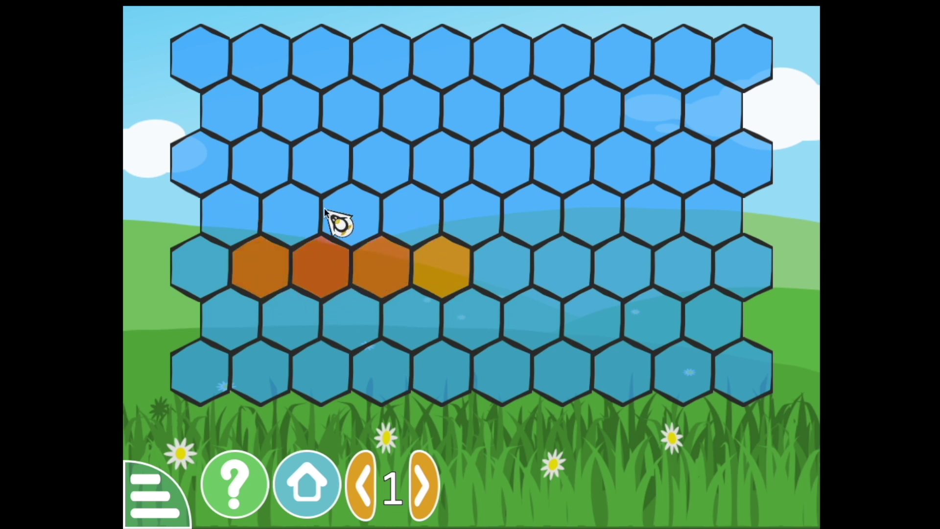
pyautogui.click(348, 216)
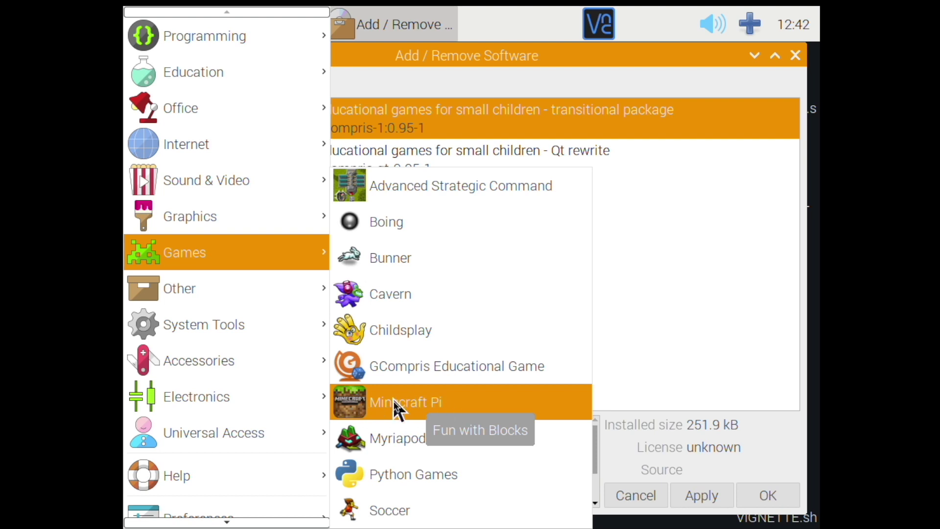
# - Launch Minecraft Pi, move its window higher, and start a newly created world
pyautogui.click(393, 403)
pyautogui.moveTo(560, 192); pyautogui.dragTo(536, 86)
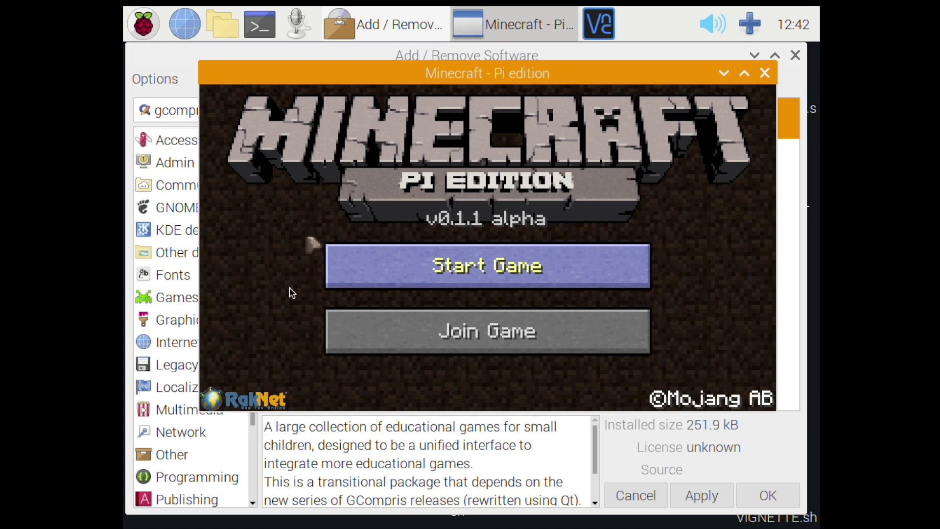
pyautogui.click(460, 265)
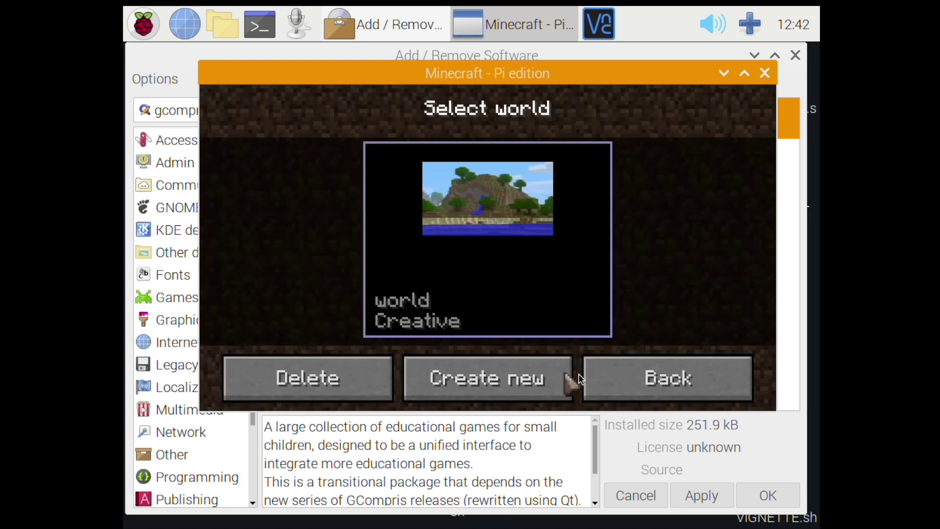
pyautogui.click(553, 326)
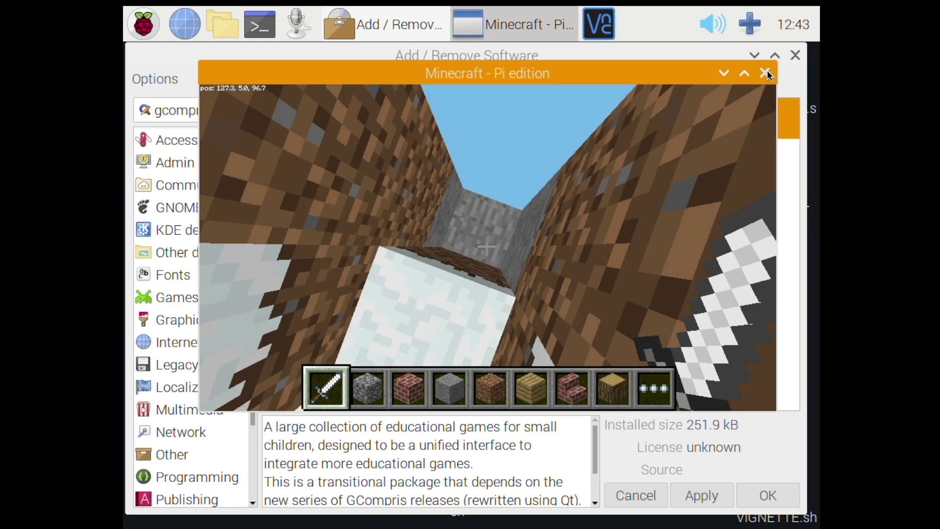
# - Close Minecraft and launch LeoCAD from the Education menu to get a blank New Model.ldr
pyautogui.click(767, 73)
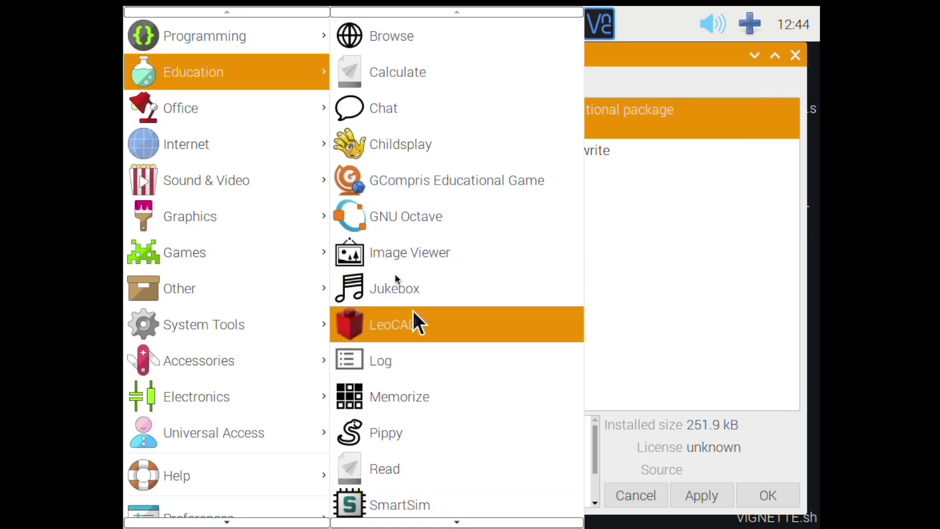
pyautogui.moveTo(190, 74)
pyautogui.click(373, 328)
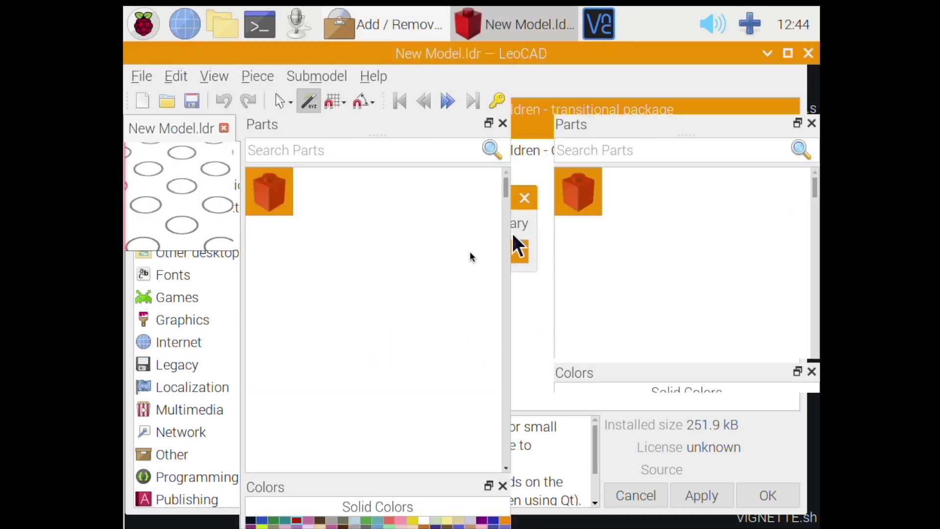
pyautogui.scroll(-10, 725, 318)
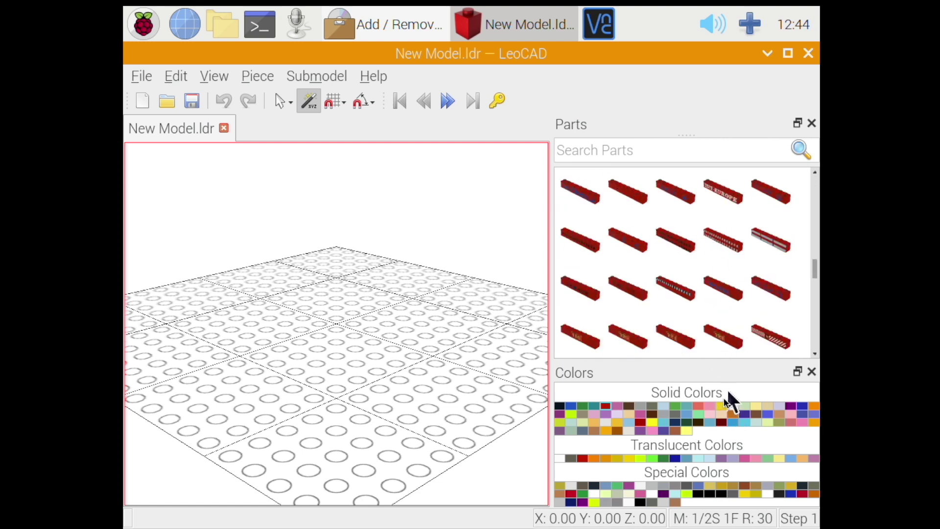
# - Place a 1x8 brick (723 pattern), a 2x2 brick (31) and a castle wall piece on the baseplate
pyautogui.moveTo(720, 336); pyautogui.dragTo(254, 331)
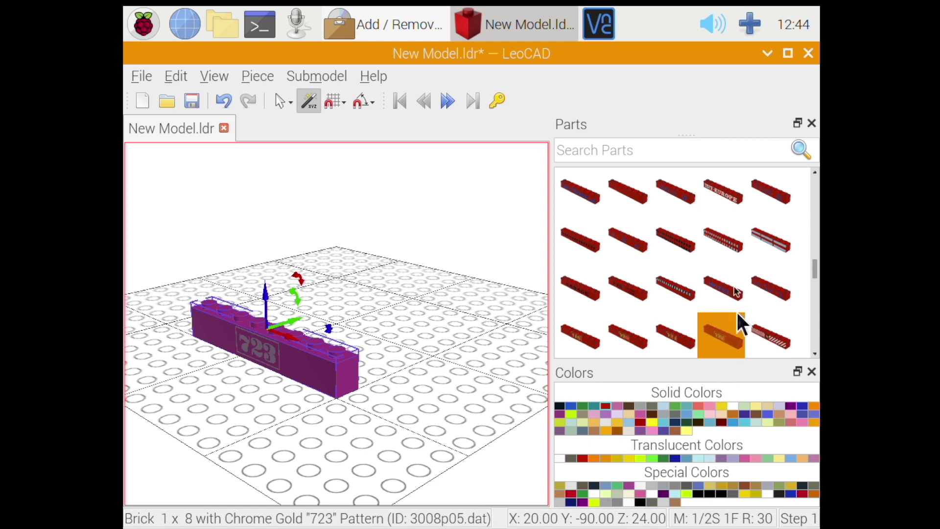
pyautogui.scroll(-10, 732, 277)
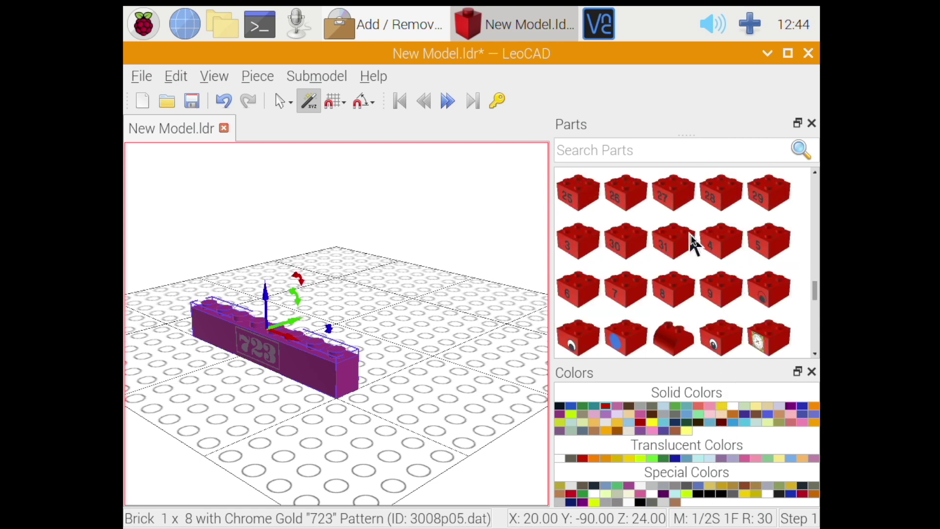
pyautogui.moveTo(683, 236); pyautogui.dragTo(361, 342)
pyautogui.scroll(-15, 703, 300)
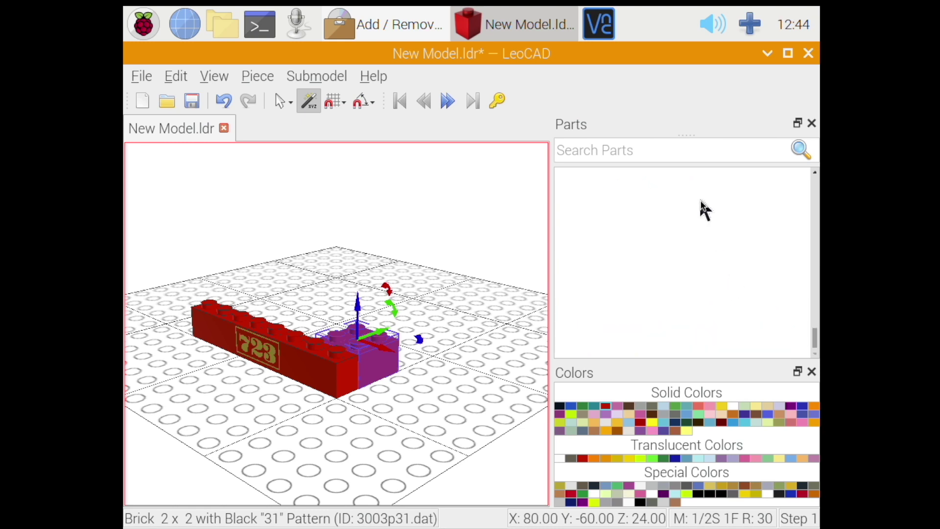
pyautogui.scroll(2, 729, 259)
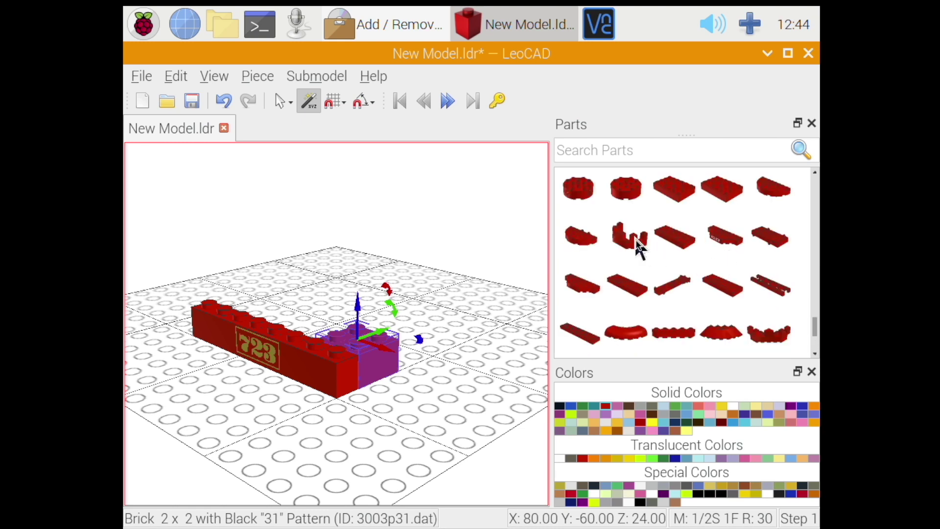
pyautogui.moveTo(632, 239); pyautogui.dragTo(196, 302)
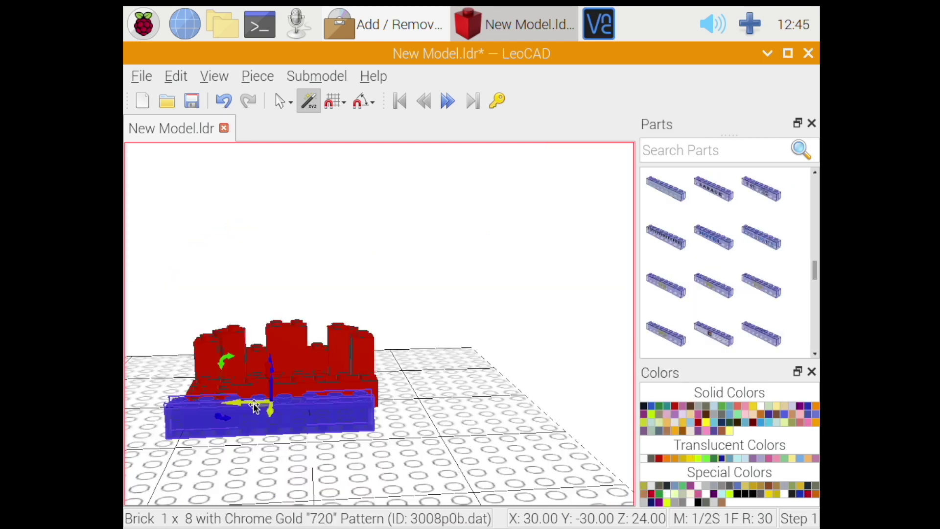
# - Nudge the 1x8 brick into position and shift the turret group slightly right
pyautogui.moveTo(217, 368); pyautogui.dragTo(262, 403)
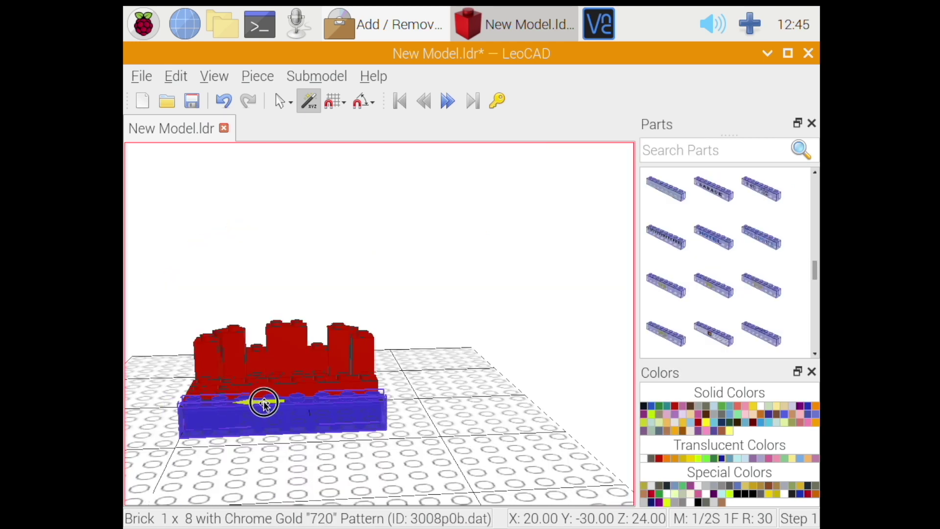
pyautogui.moveTo(235, 449); pyautogui.dragTo(325, 383)
pyautogui.click(319, 388)
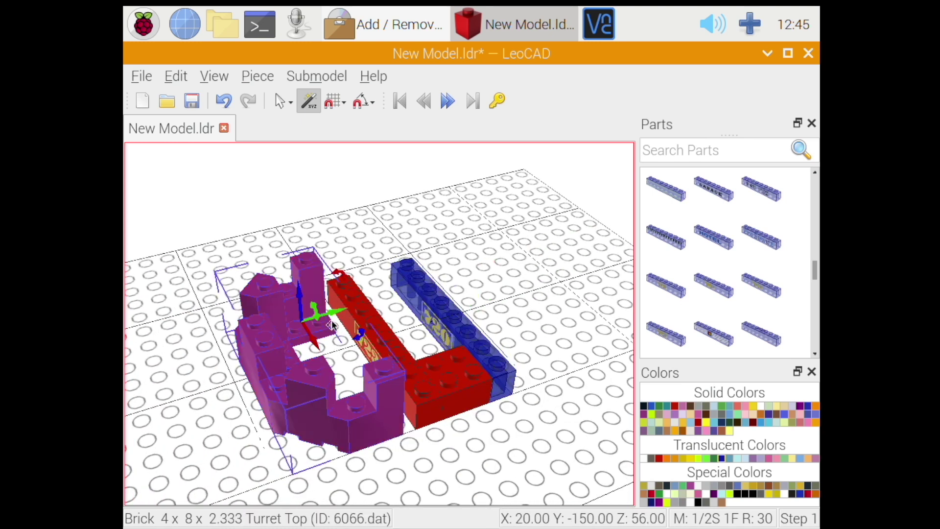
pyautogui.moveTo(331, 314); pyautogui.dragTo(343, 318)
pyautogui.click(380, 392)
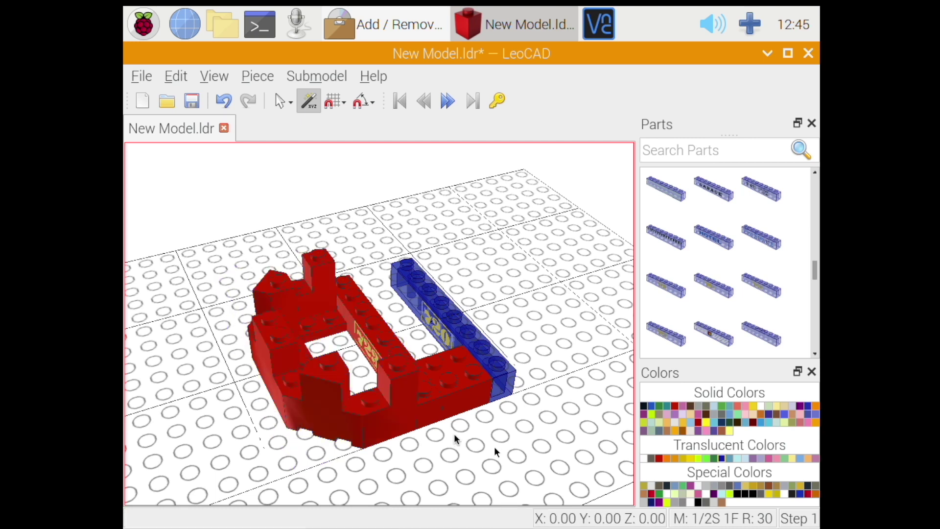
pyautogui.moveTo(588, 286); pyautogui.dragTo(363, 399)
pyautogui.click(363, 399)
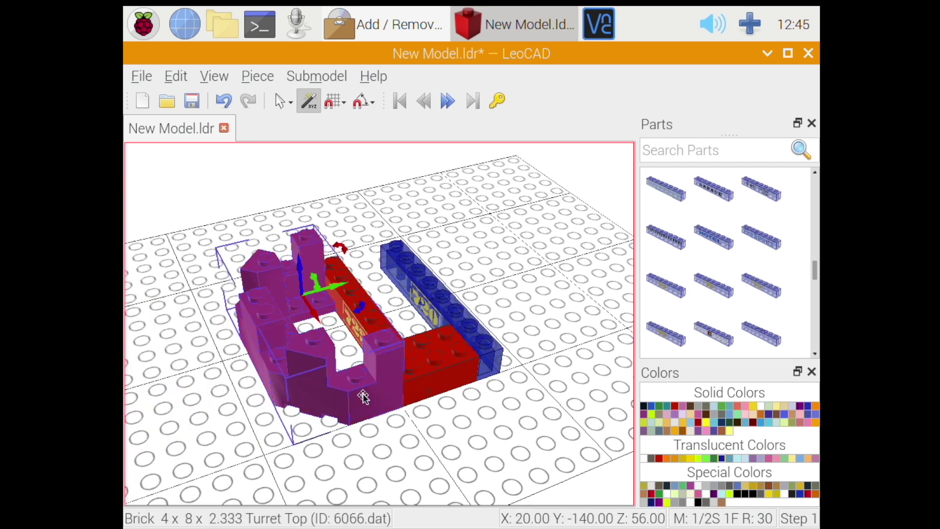
pyautogui.click(446, 360)
pyautogui.scroll(-5, 407, 362)
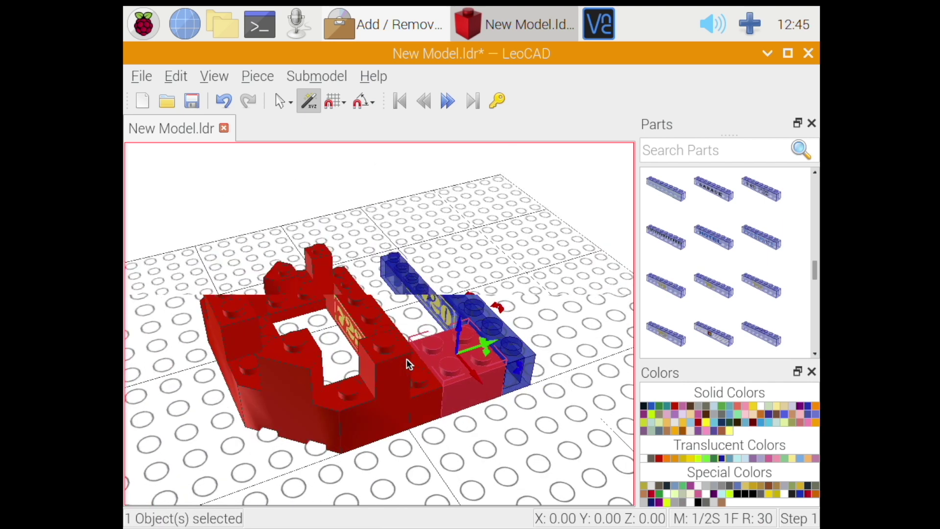
pyautogui.scroll(5, 407, 358)
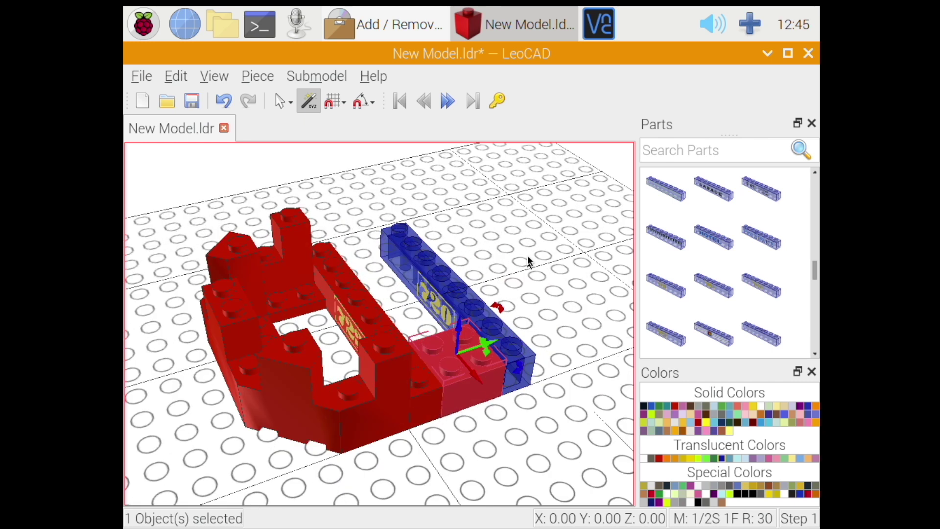
pyautogui.moveTo(529, 259); pyautogui.dragTo(338, 314)
# - Colour the long brick blue and the turret wall pieces tan from the Solid Colors palette
pyautogui.click(783, 413)
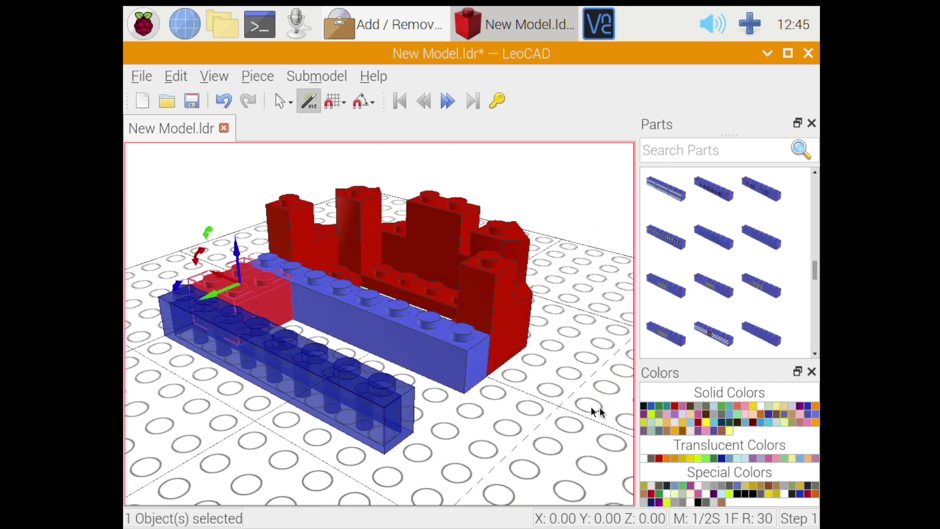
pyautogui.click(785, 407)
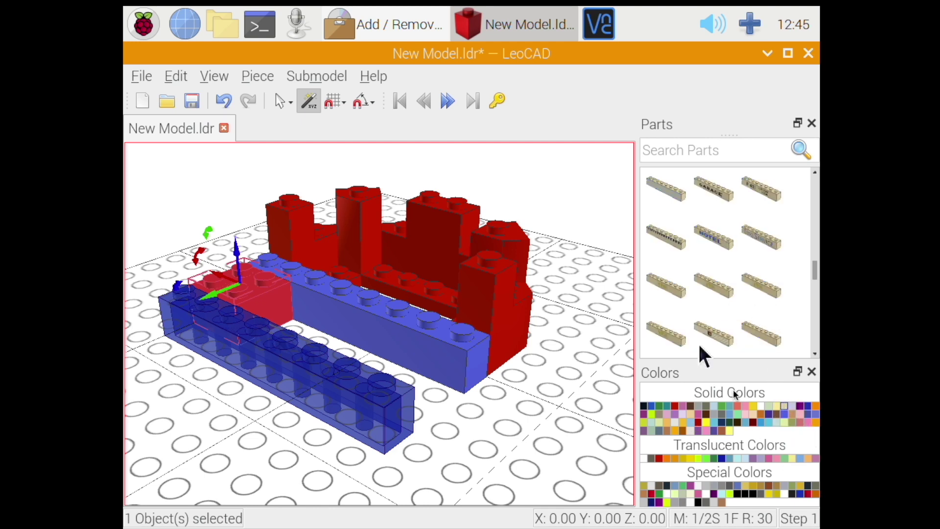
pyautogui.click(475, 300)
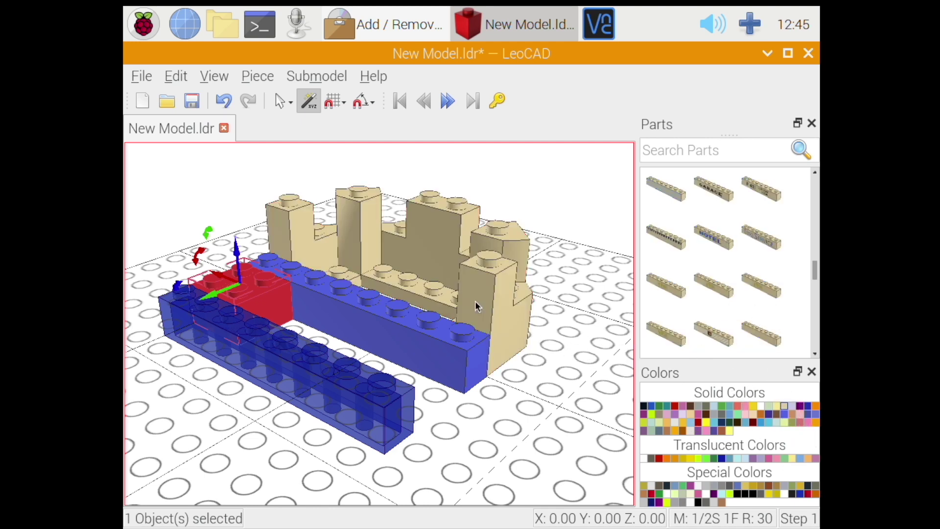
pyautogui.click(564, 338)
pyautogui.scroll(5, 487, 362)
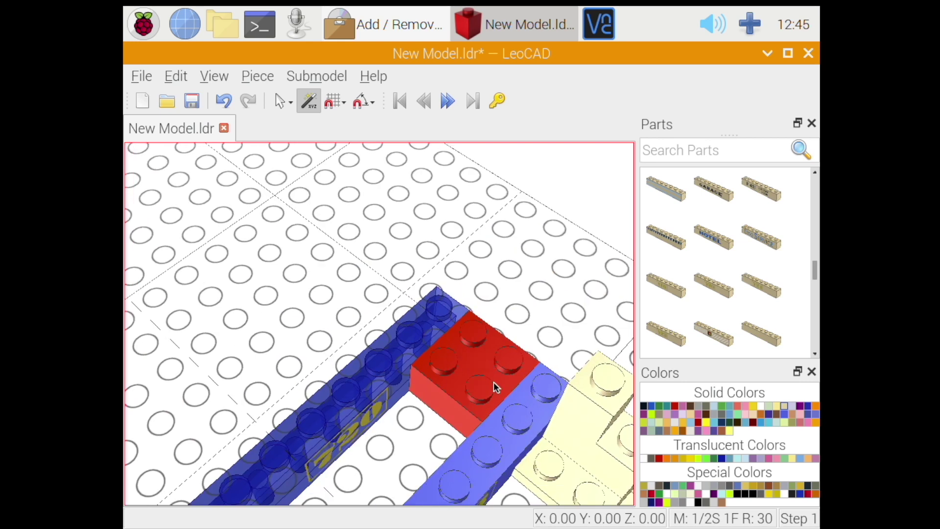
pyautogui.scroll(-8, 538, 353)
pyautogui.moveTo(582, 316); pyautogui.dragTo(583, 416)
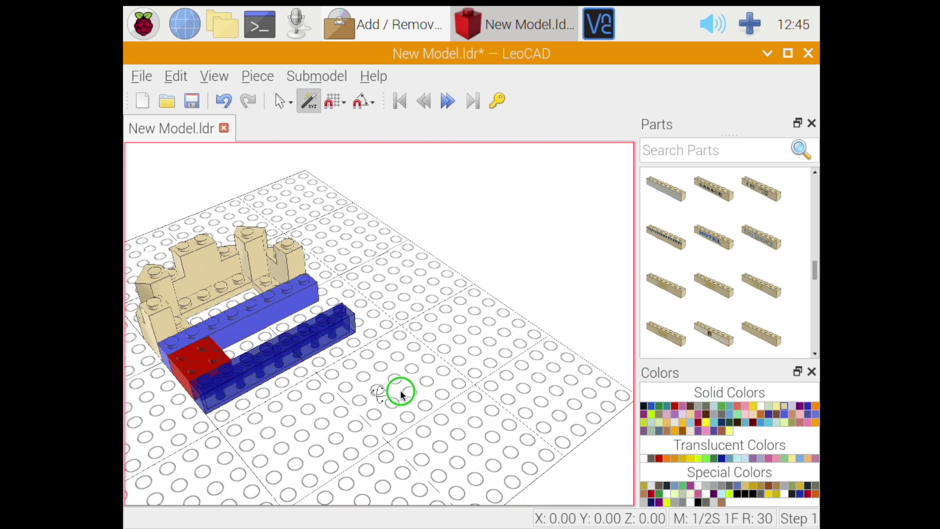
pyautogui.moveTo(418, 388); pyautogui.dragTo(411, 440)
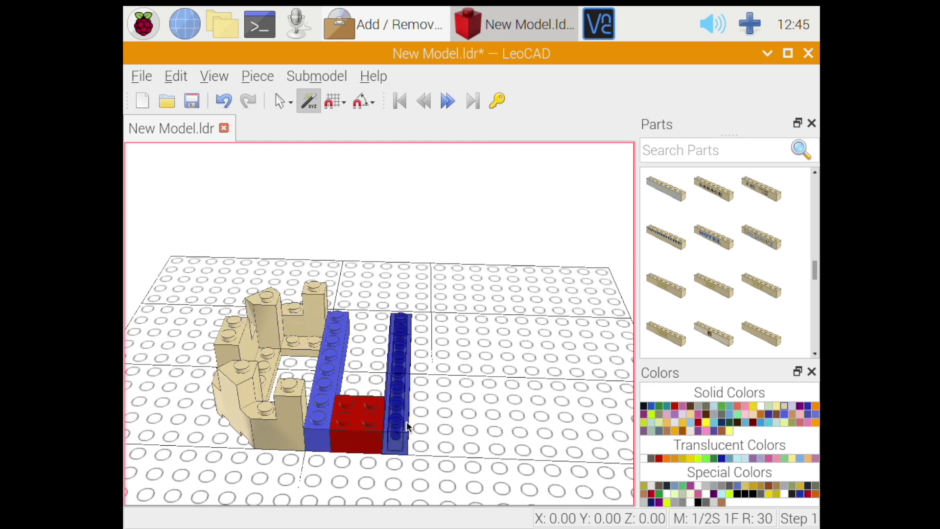